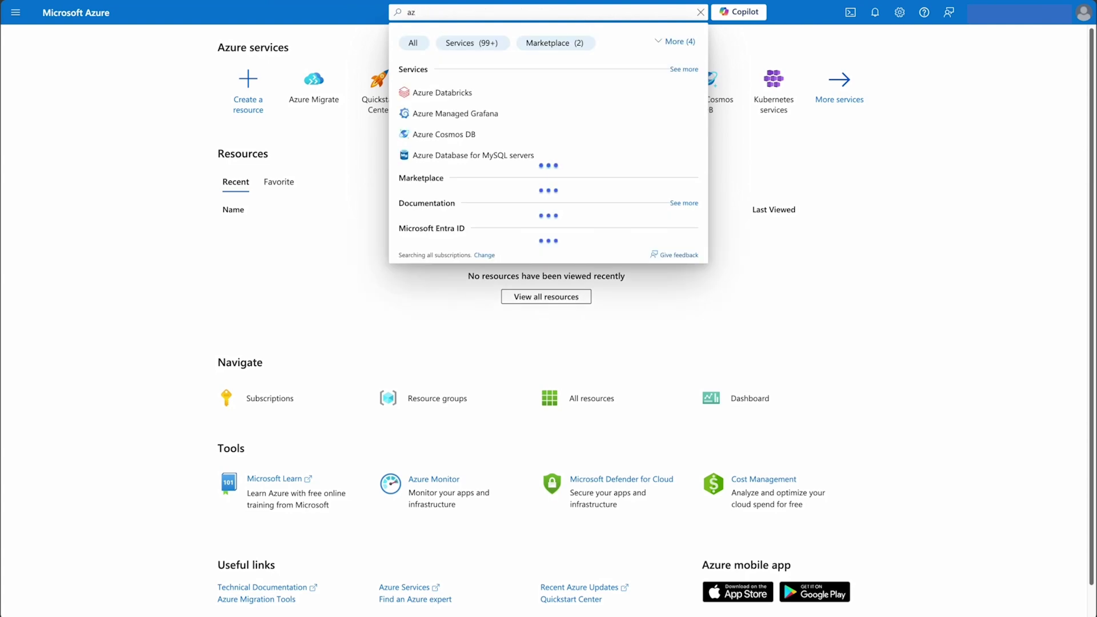
type("rate")
- In Azure Migrate, explore creating a project and discovering servers by file import, with its file types
left_click(442, 92)
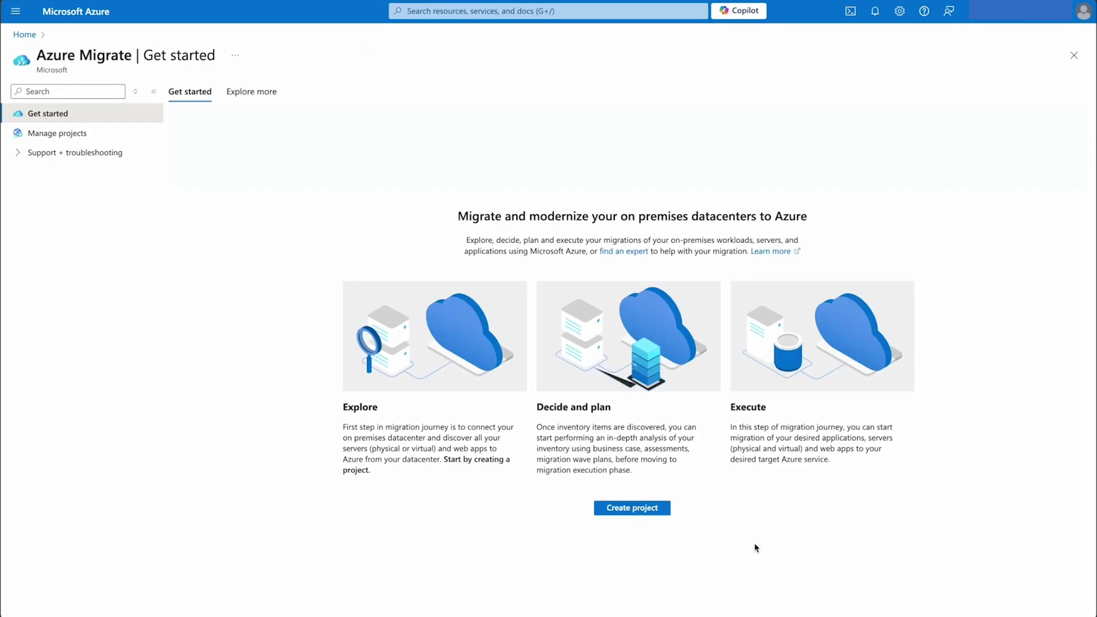
left_click(631, 508)
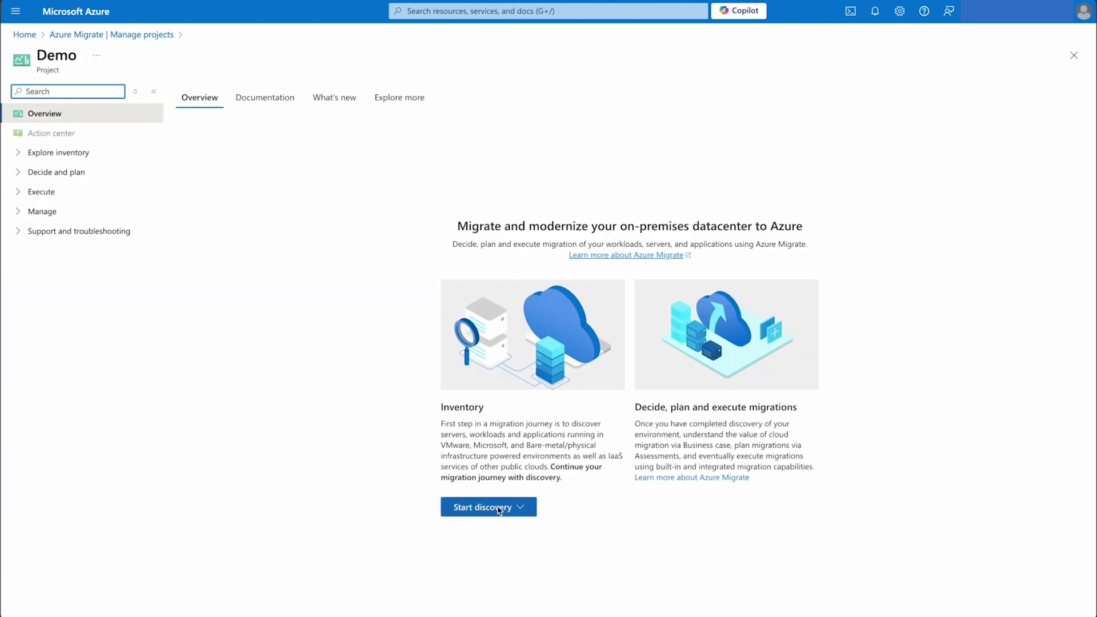
left_click(488, 506)
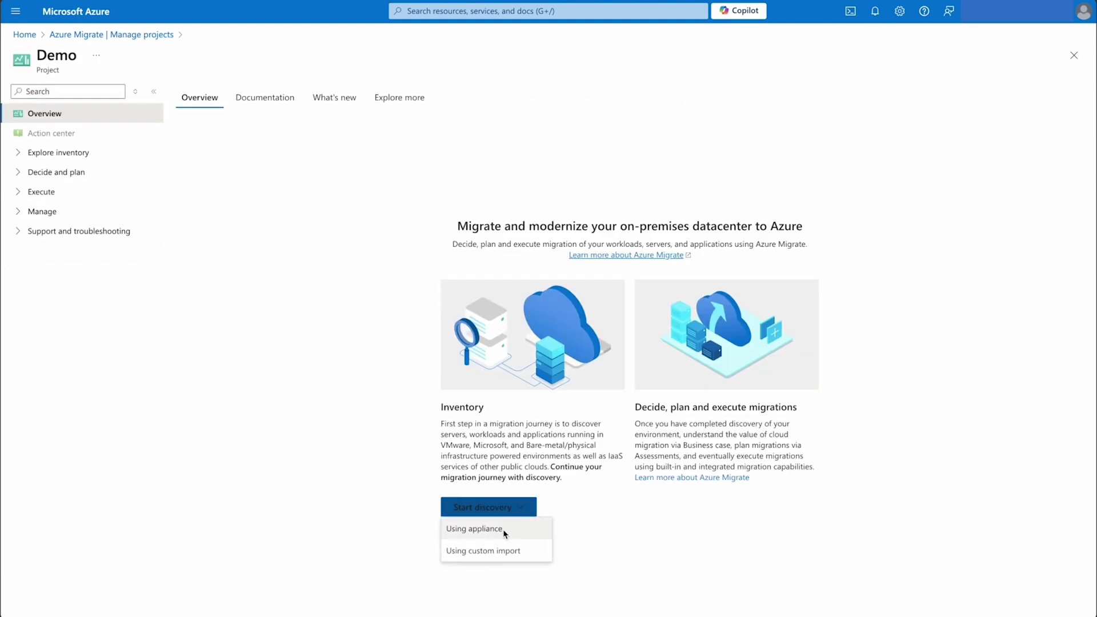
left_click(510, 551)
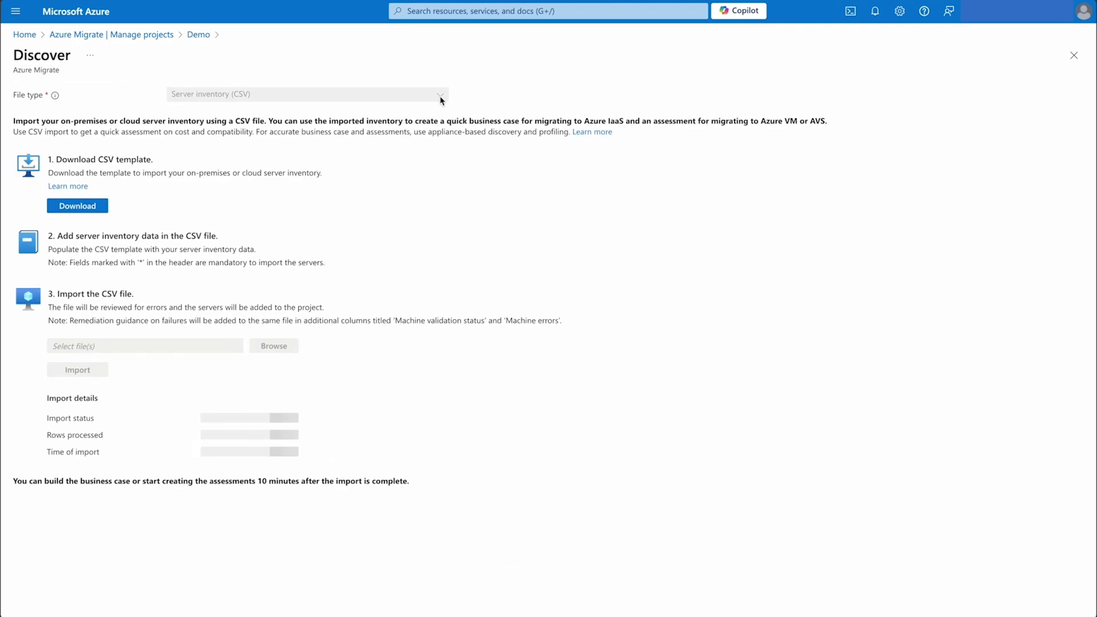
left_click(442, 100)
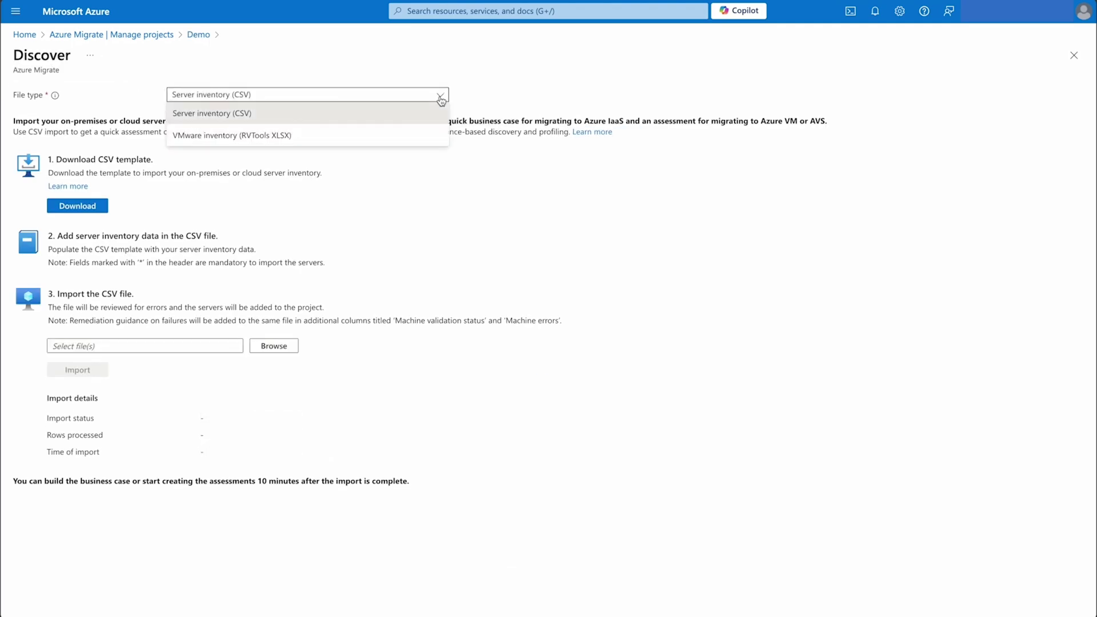
left_click(441, 99)
left_click(1073, 55)
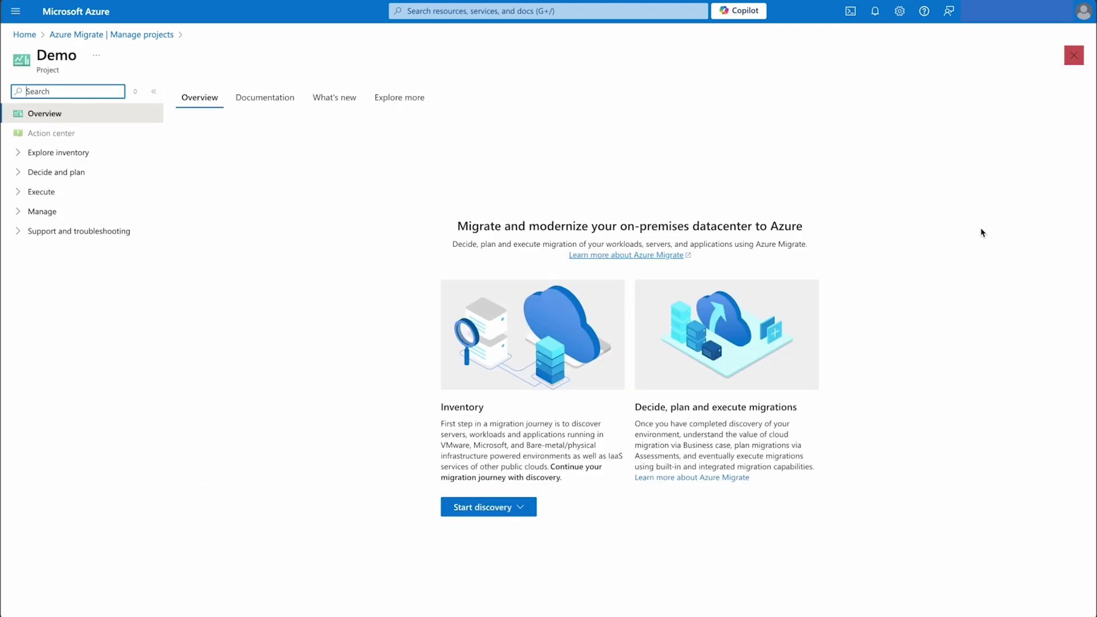
- Explore appliance-based server discovery and its virtualization choices
left_click(520, 507)
left_click(503, 529)
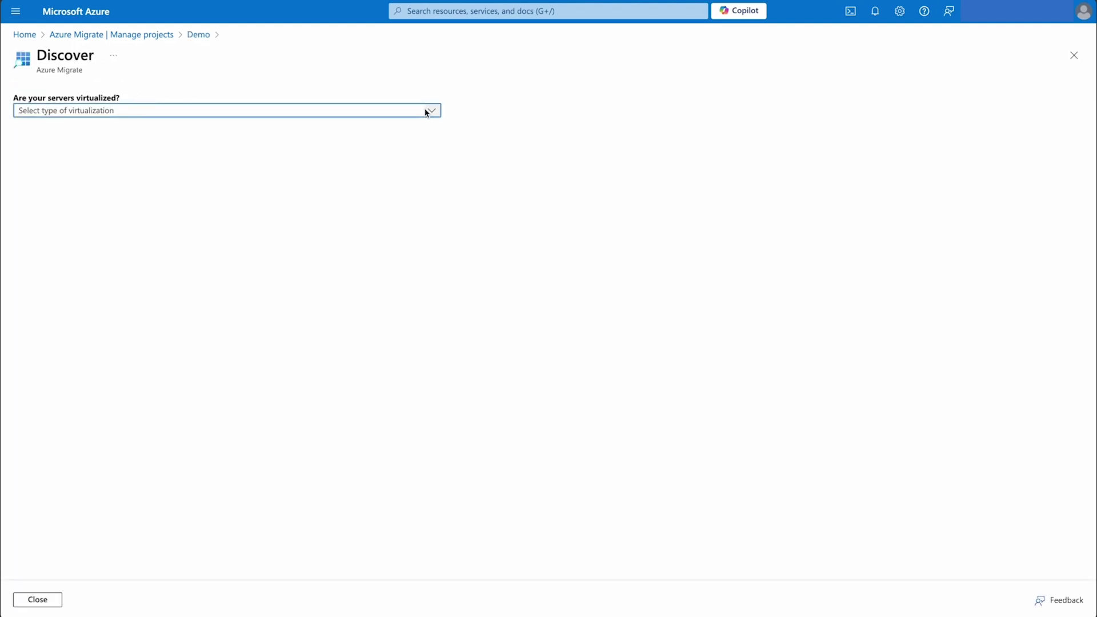
left_click(428, 111)
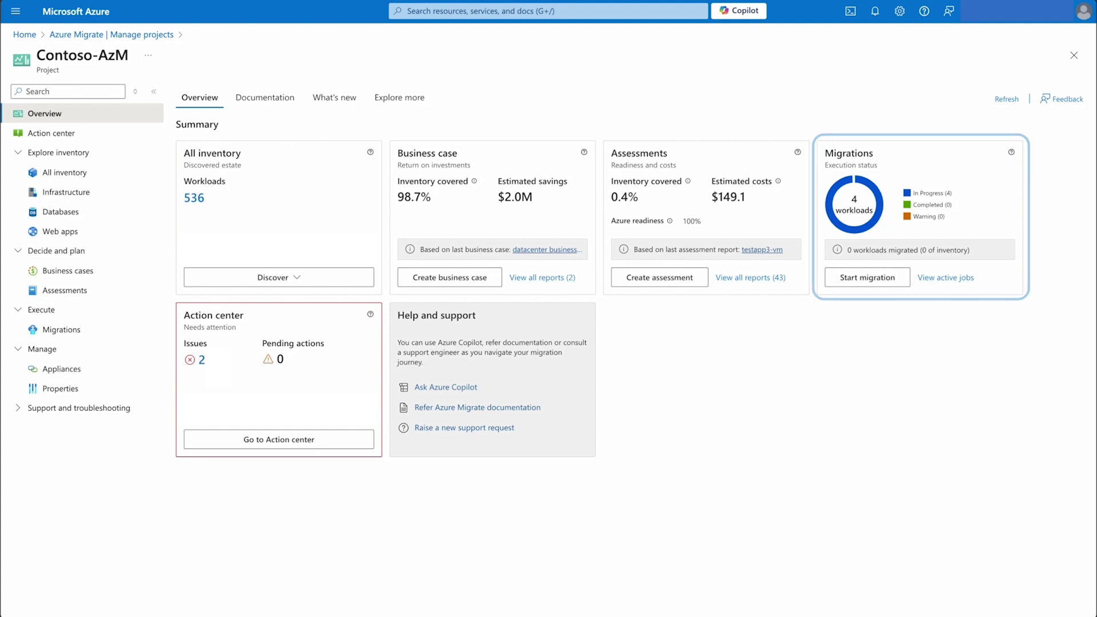
left_click(194, 199)
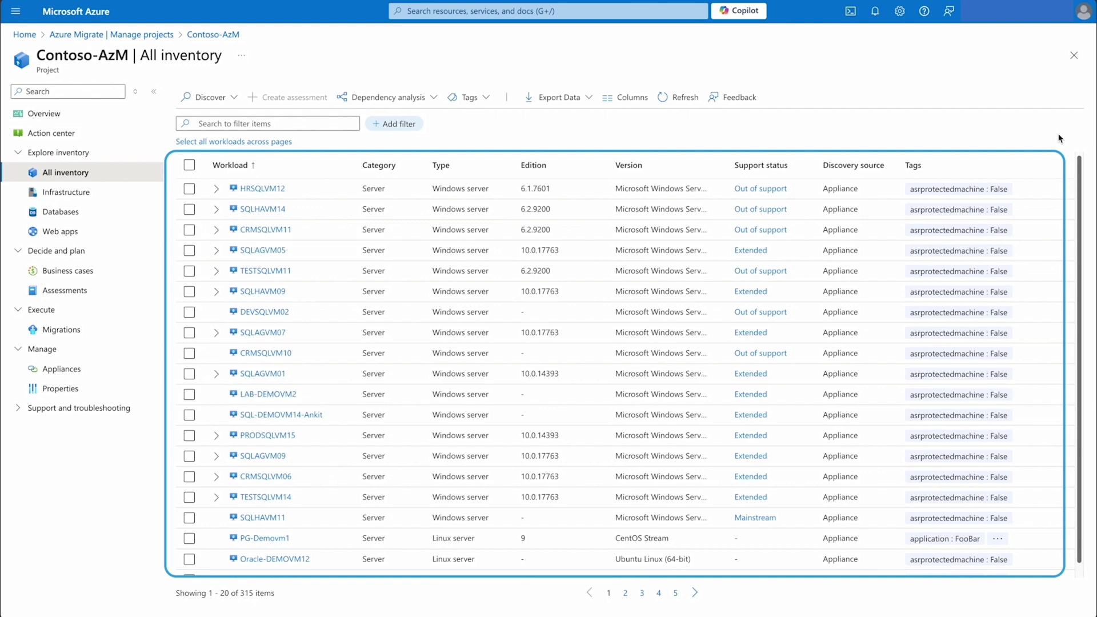
left_click(43, 113)
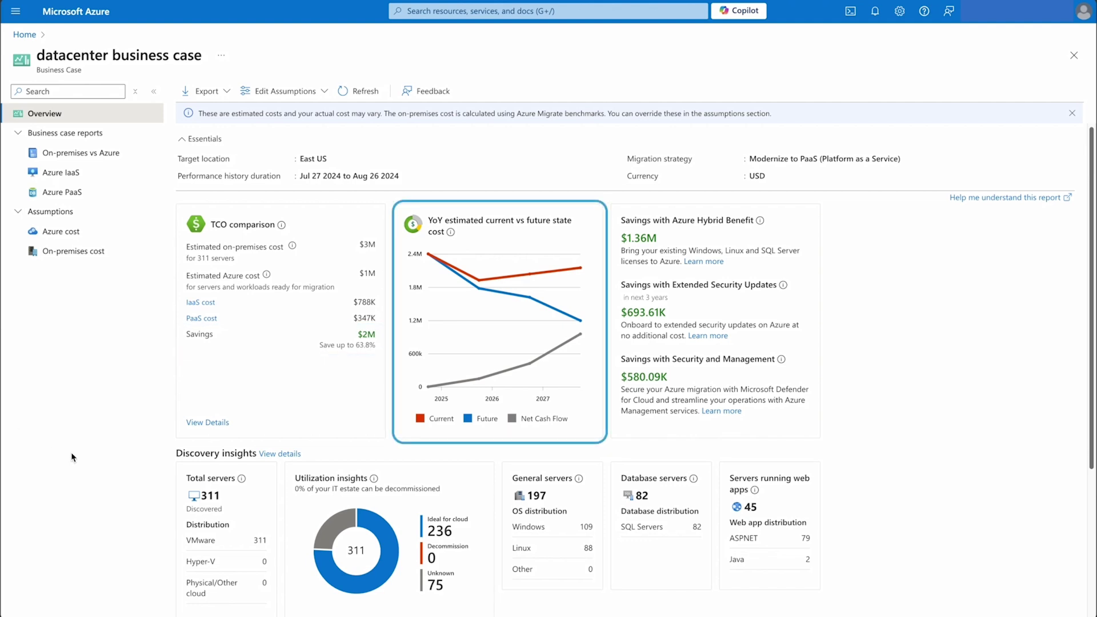
left_click(62, 192)
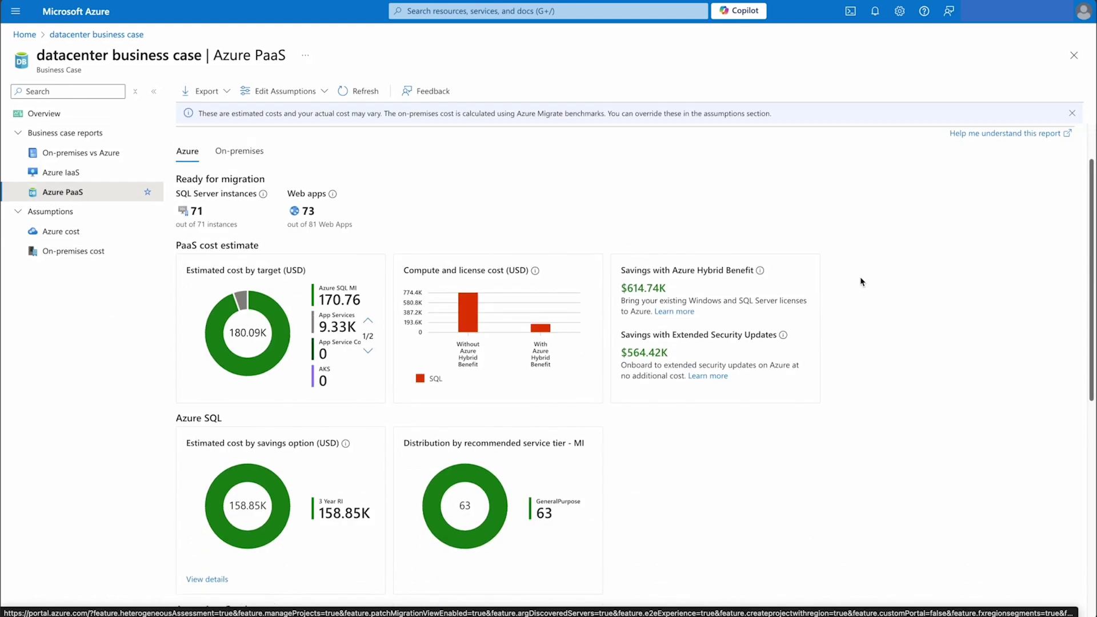
scroll(861, 282, "down", 1)
scroll(862, 281, "down", 3)
scroll(861, 281, "down", 2)
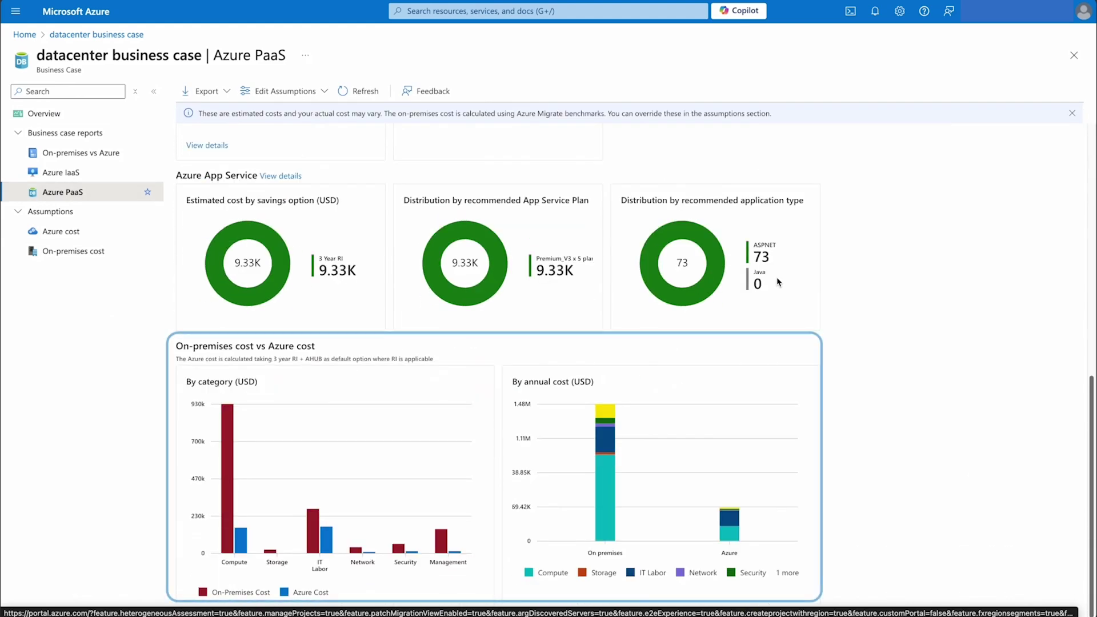
left_click(74, 251)
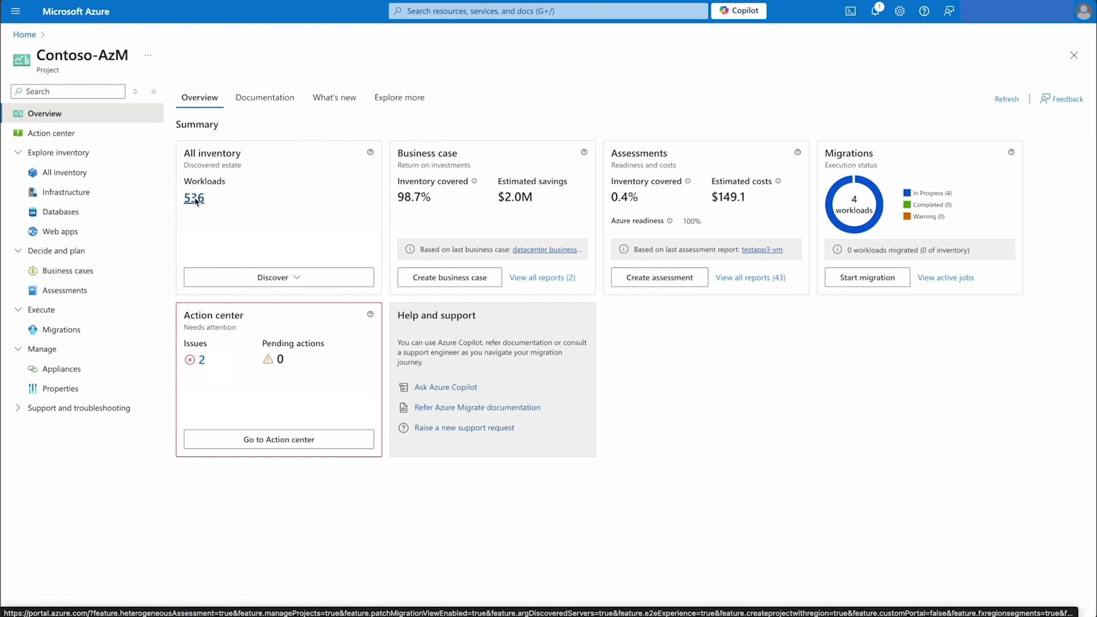
- Filter all workloads by 'parts' and expand Partssqlsrv and Partswebsrv to show their database and web app
left_click(193, 198)
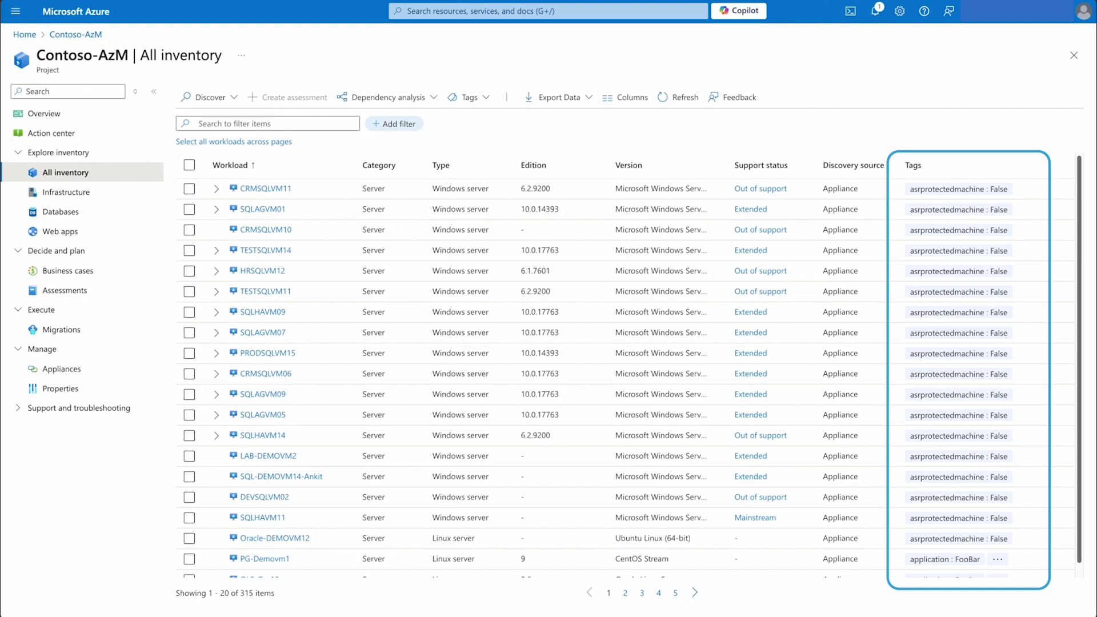
left_click(266, 124)
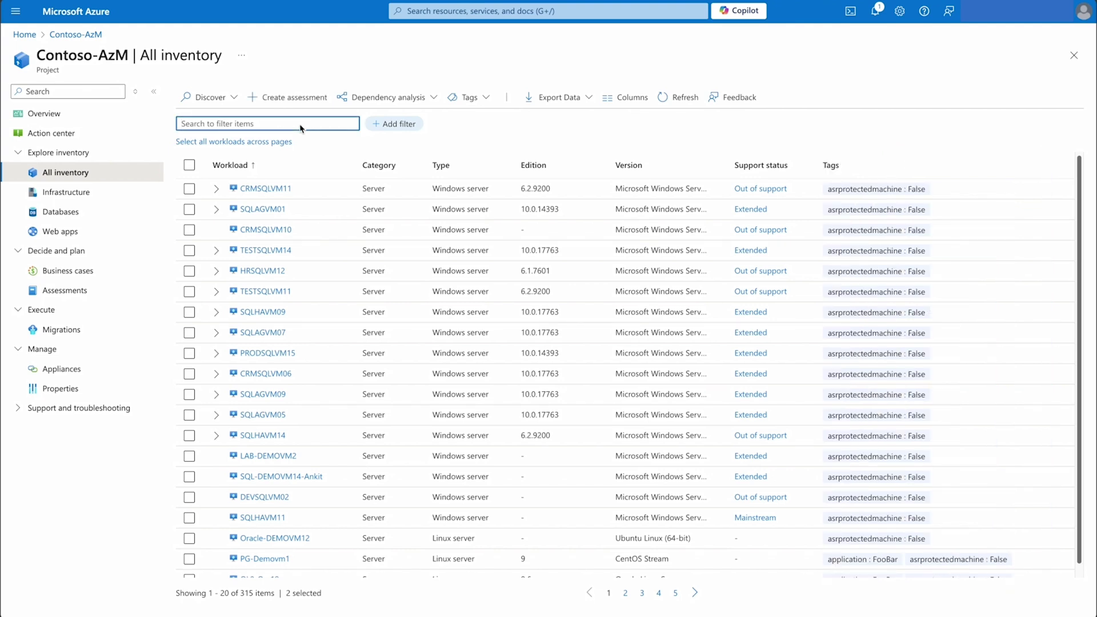
type("parts")
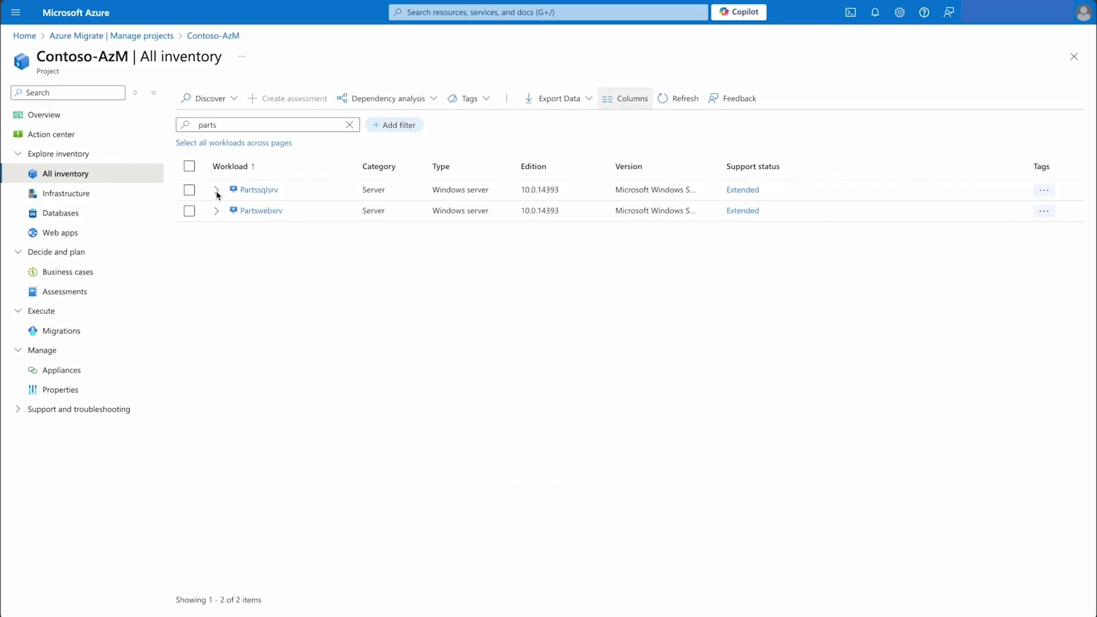
left_click(216, 189)
left_click(216, 232)
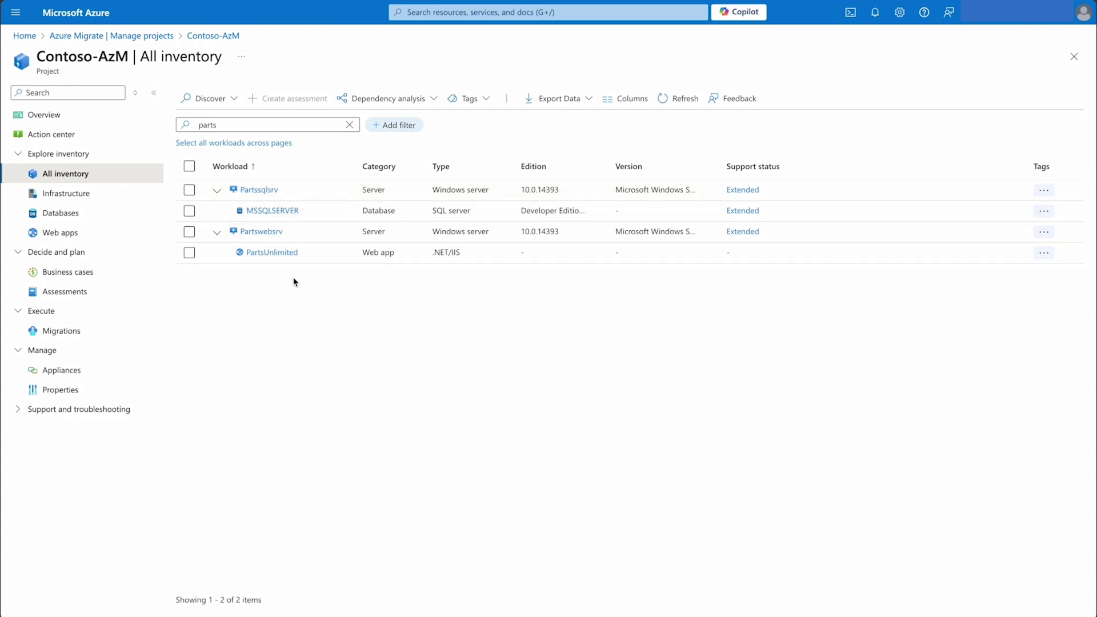
- Select the four Parts workloads, check their PartsUnlimited tags, then show the Infrastructure list
left_click(189, 167)
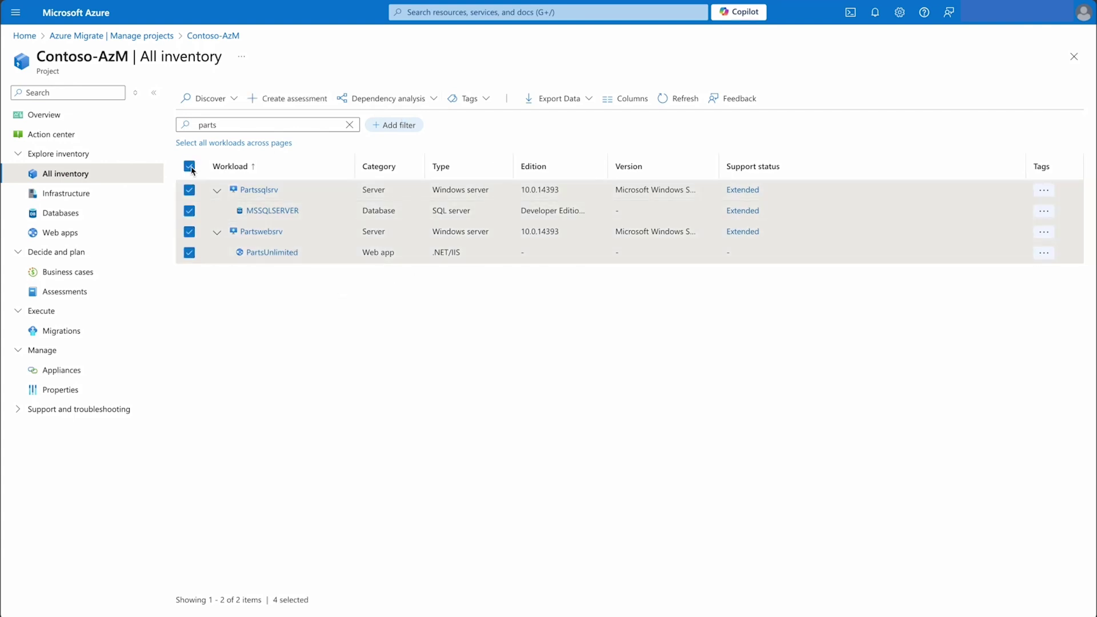
left_click(482, 101)
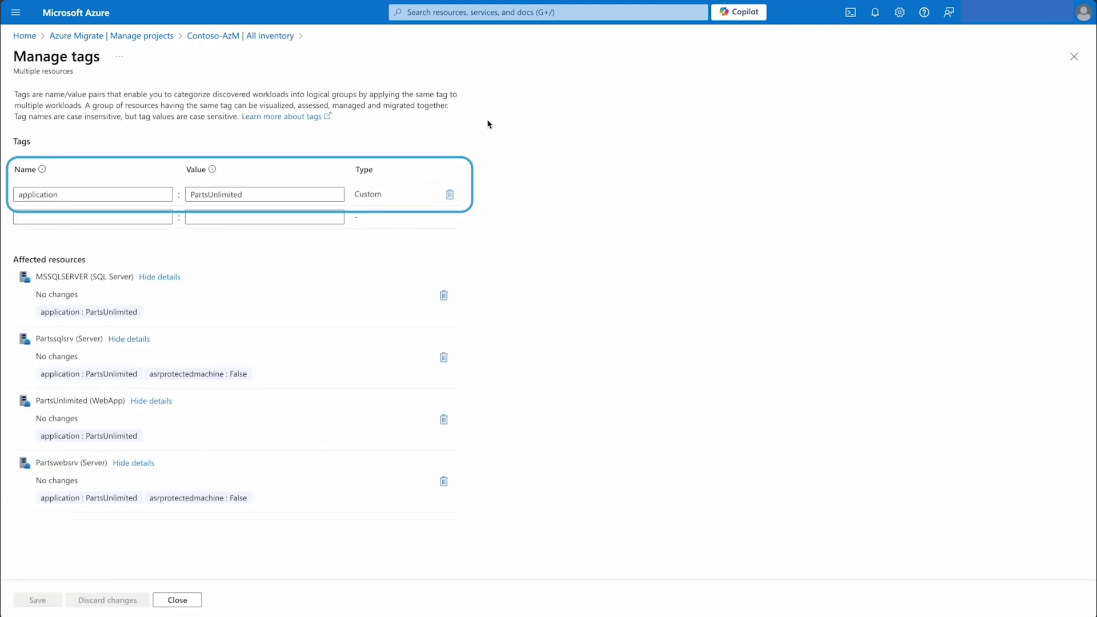
left_click(1072, 56)
left_click(68, 192)
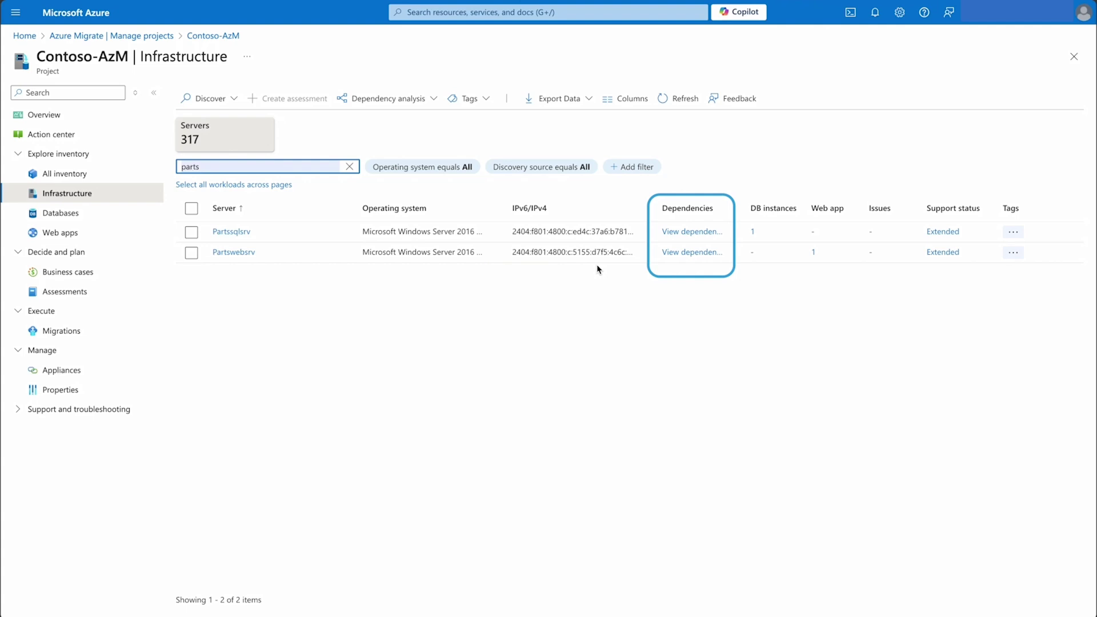
- Review Partswebsrv's dependency map, showing its w3wp.exe connections to Partssqlsrv
left_click(690, 252)
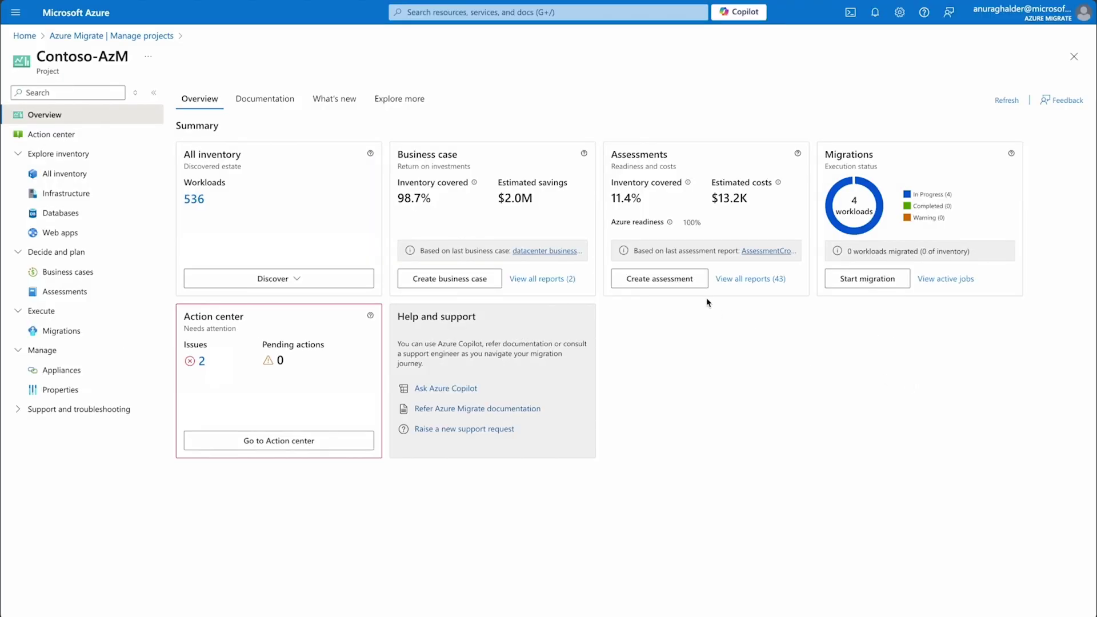
- Start a new assessment and add all four PartsUnlimited workloads to it
left_click(660, 281)
left_click(51, 256)
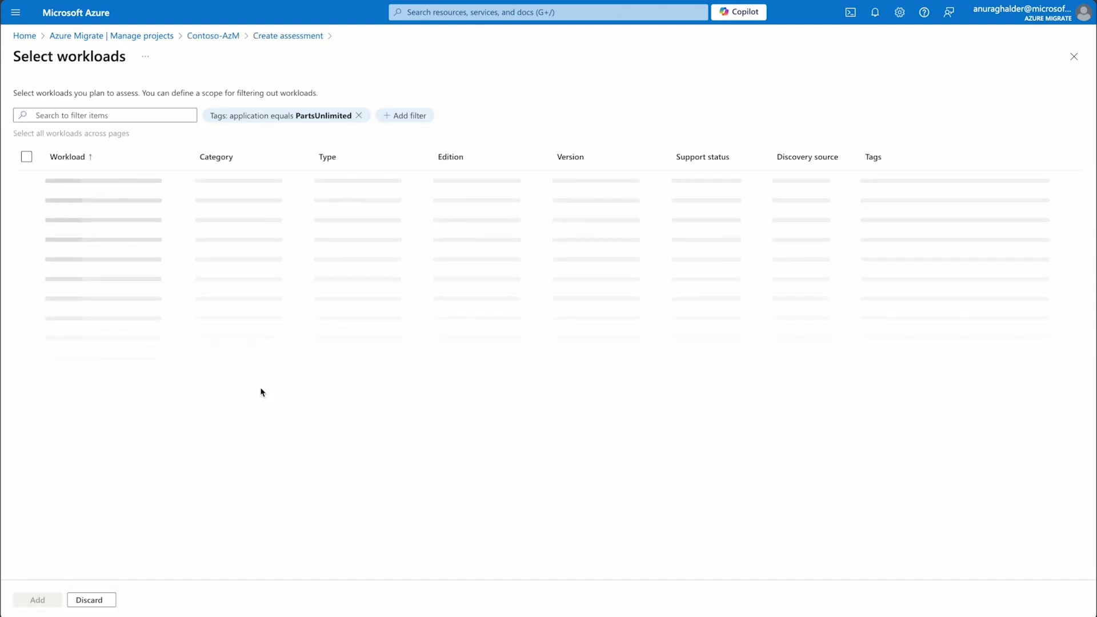
left_click(26, 156)
left_click(36, 599)
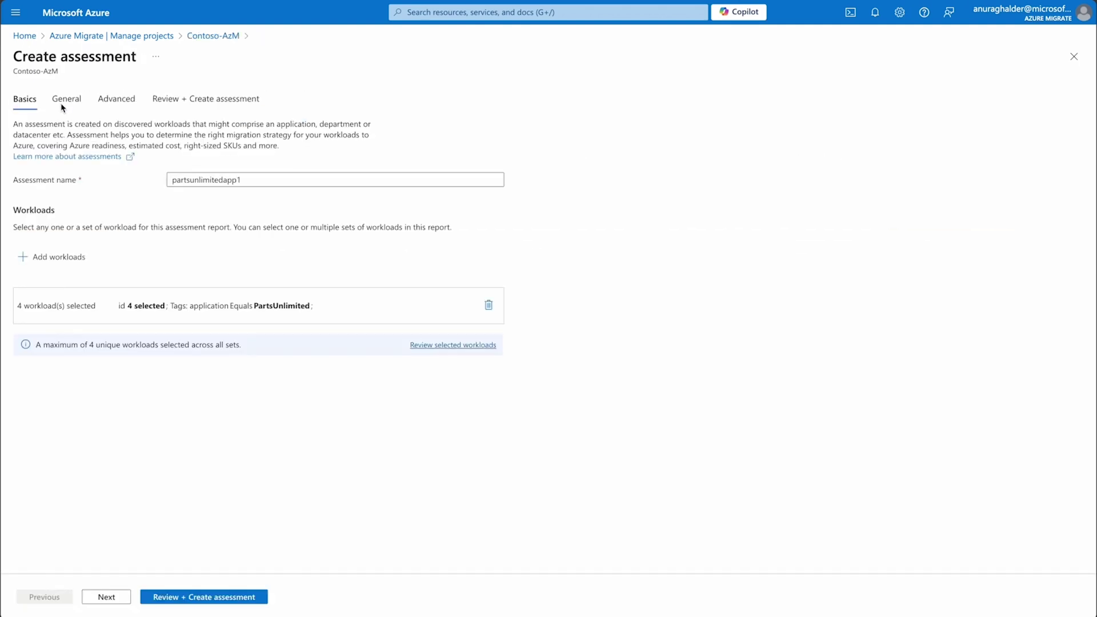
left_click(67, 99)
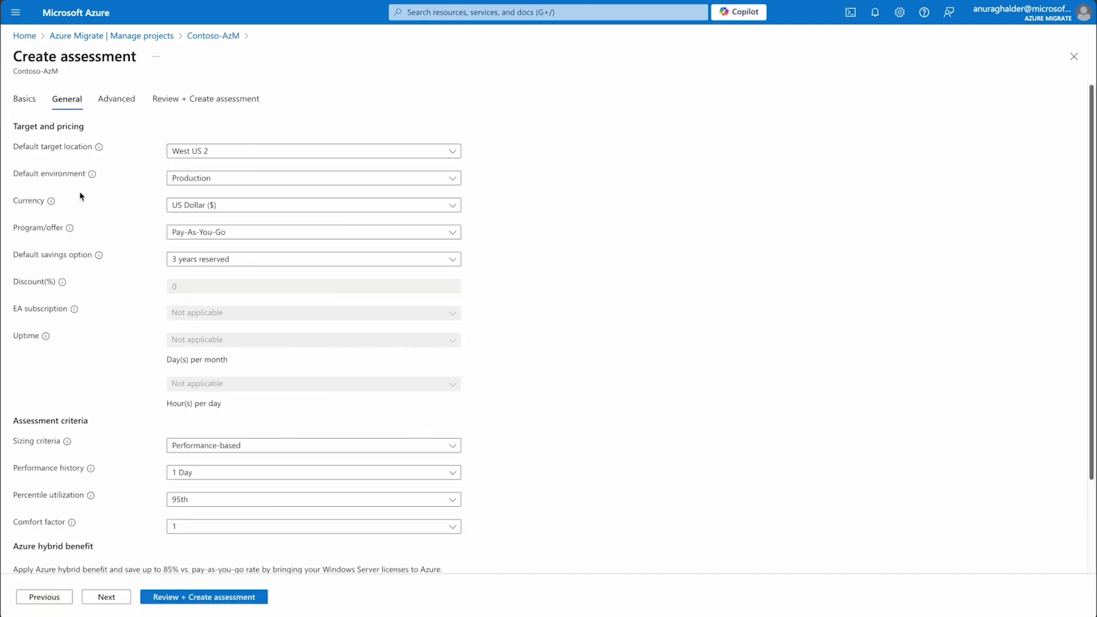
scroll(85, 234, "down", 2)
scroll(85, 233, "down", 3)
scroll(86, 233, "down", 3)
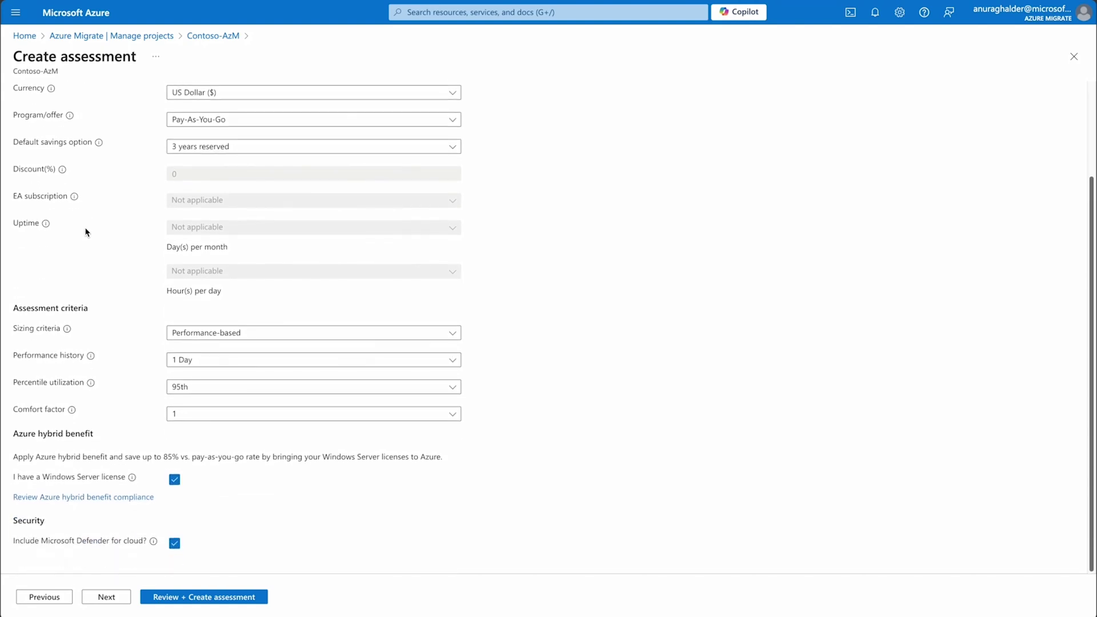
scroll(85, 233, "up", 3)
scroll(86, 233, "up", 3)
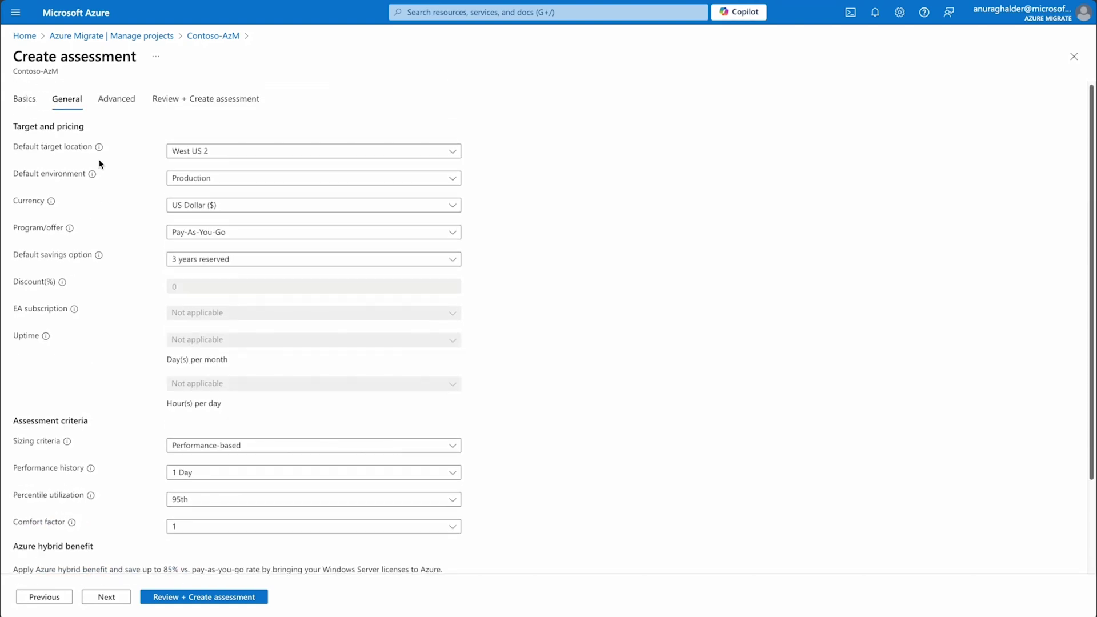
- Keep All web app targets in the advanced settings and create the assessment
left_click(104, 99)
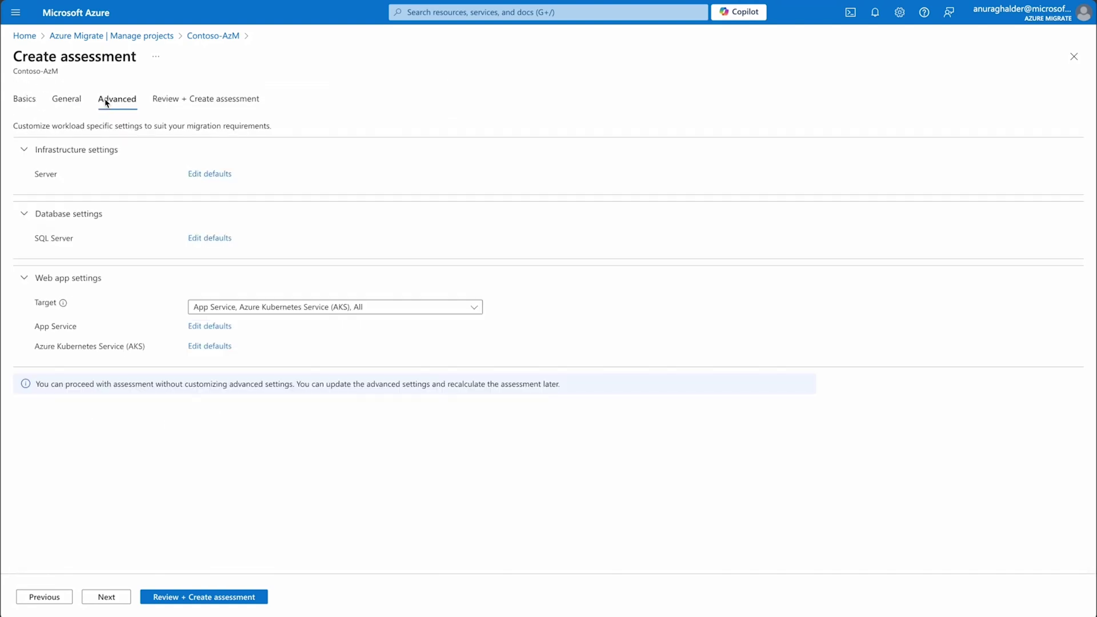
left_click(465, 307)
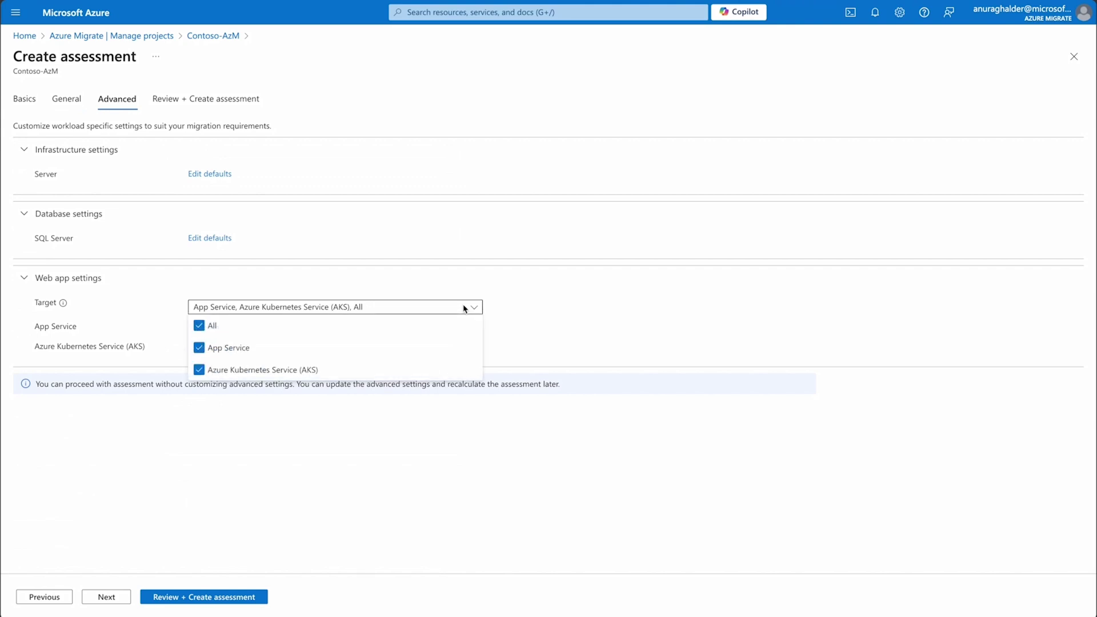
left_click(464, 307)
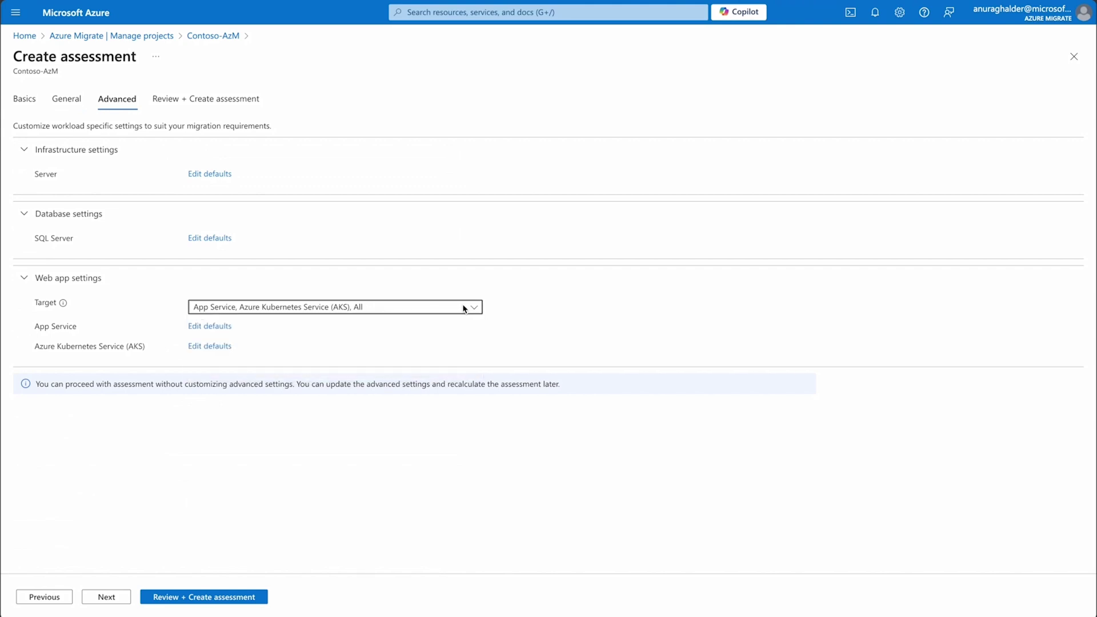
left_click(211, 100)
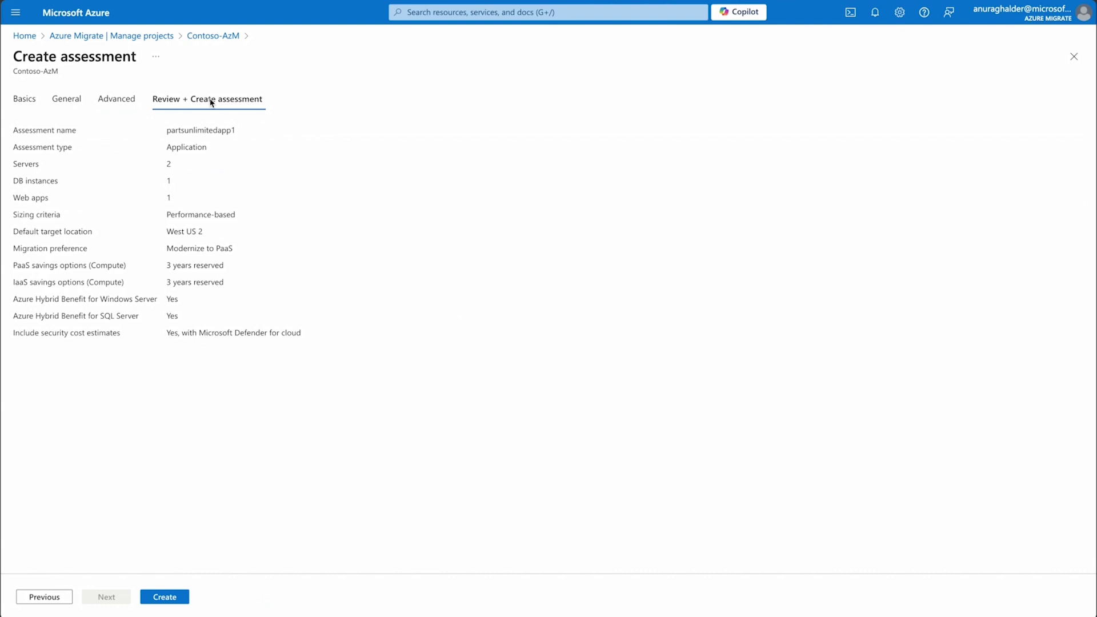
left_click(177, 598)
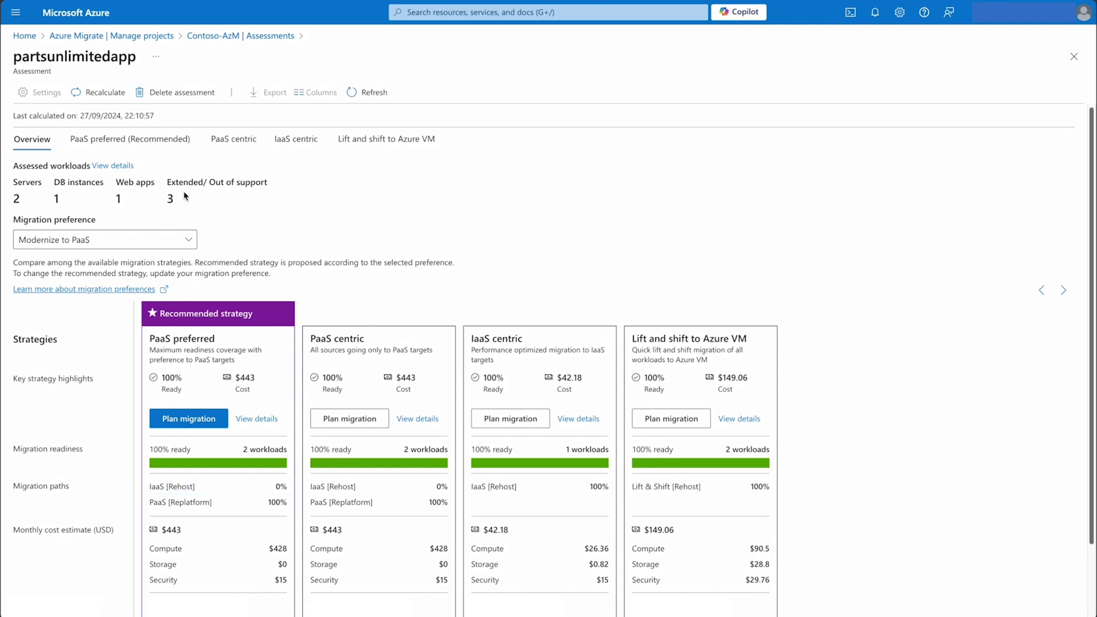
- Keep Modernize to PaaS as the migration preference and view the PaaS preferred recommendation
left_click(188, 242)
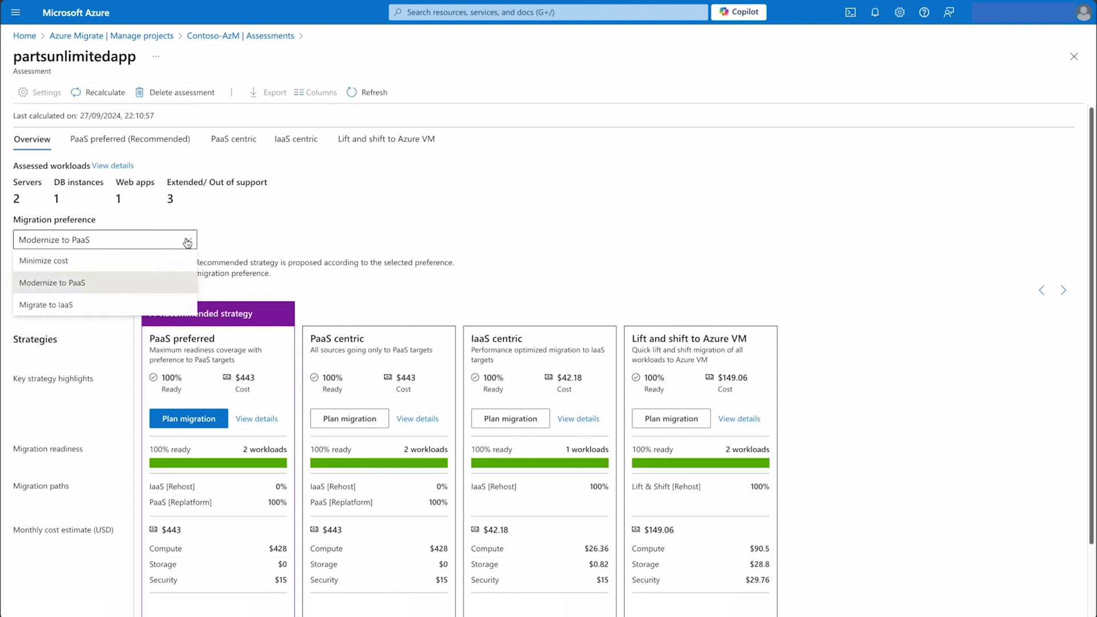
left_click(184, 283)
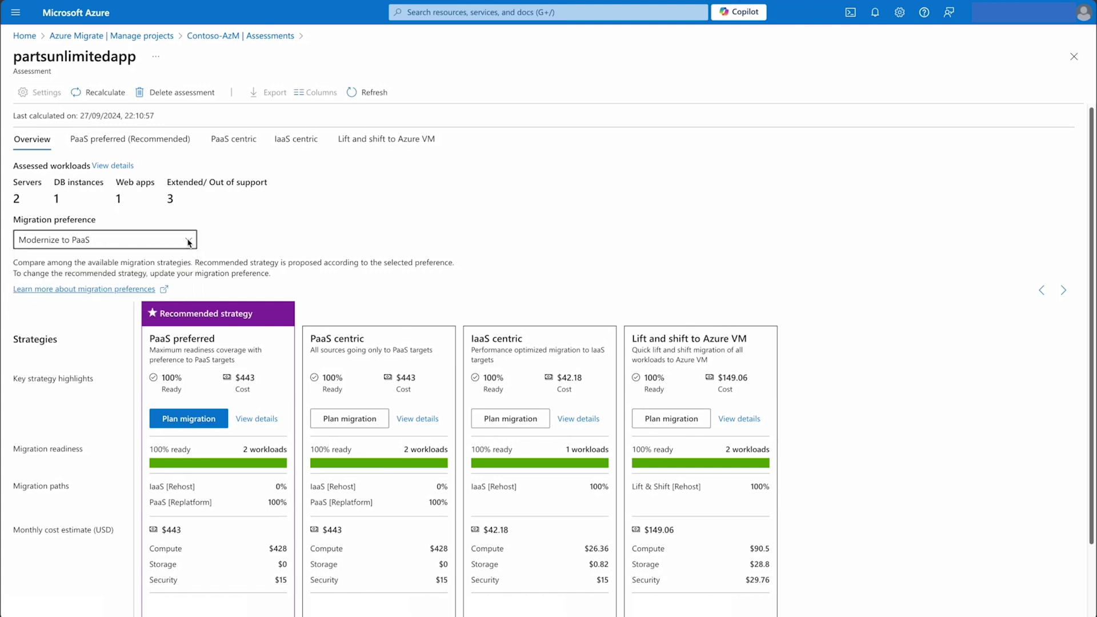
left_click(256, 419)
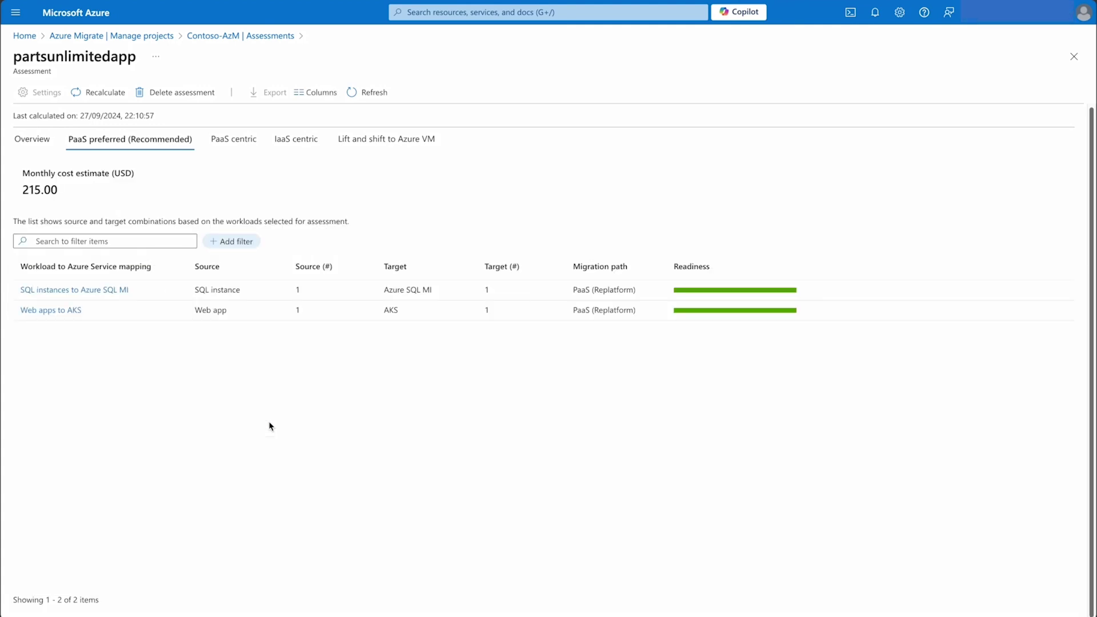
- Check MSSQLSERVER's readiness for each target under SQL MI details, including the Azure SQL DB warning
left_click(66, 290)
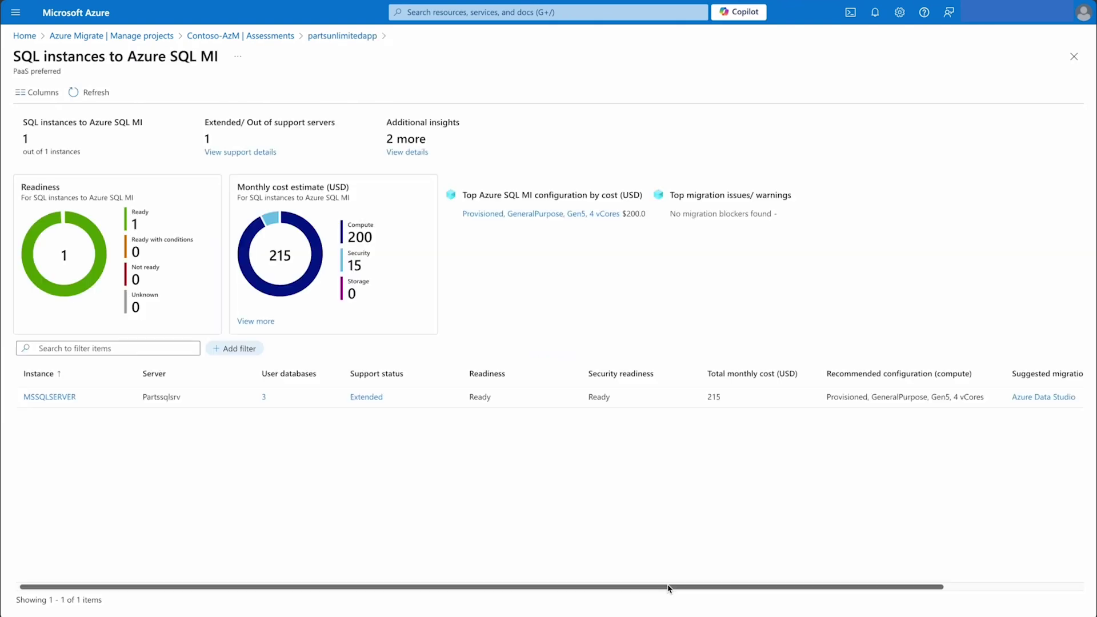
left_click_drag(746, 591, 1024, 590)
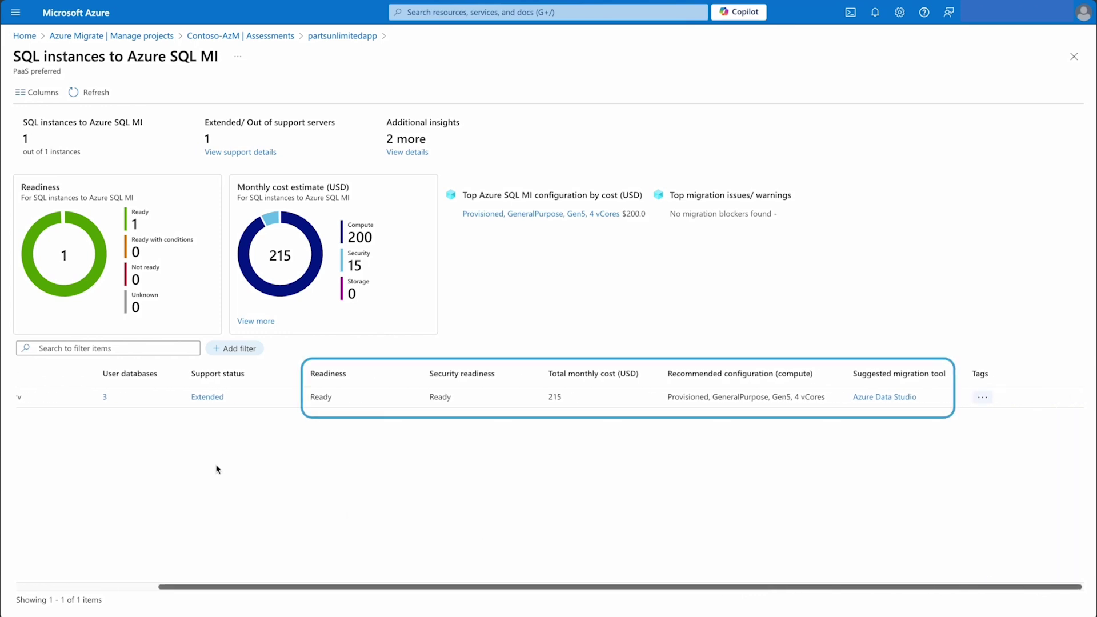
left_click_drag(296, 588, 72, 595)
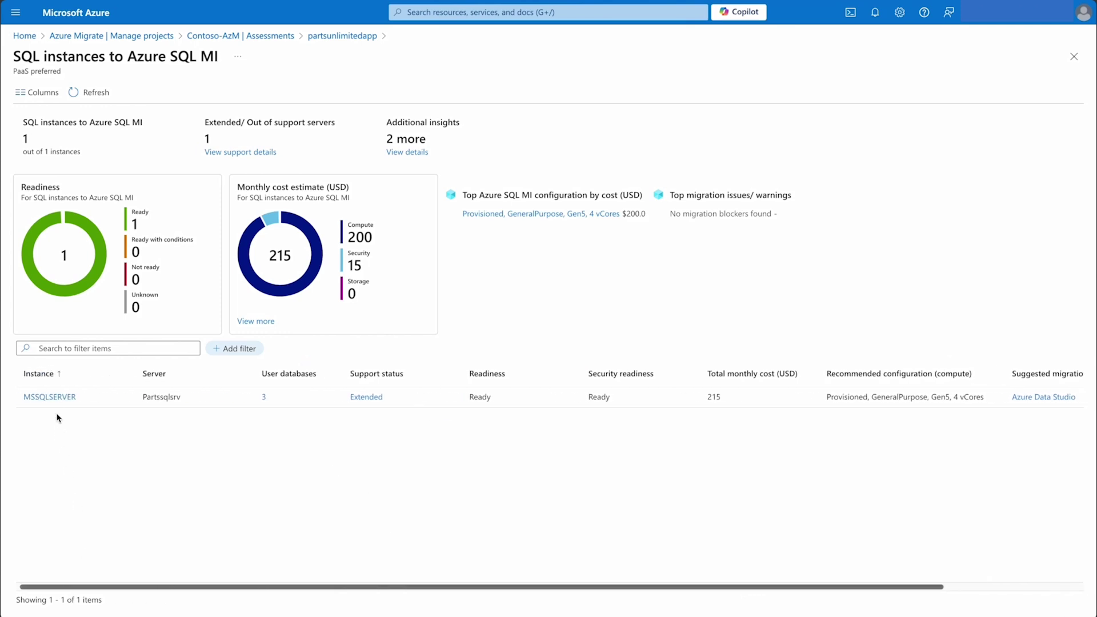
left_click(49, 397)
left_click(86, 99)
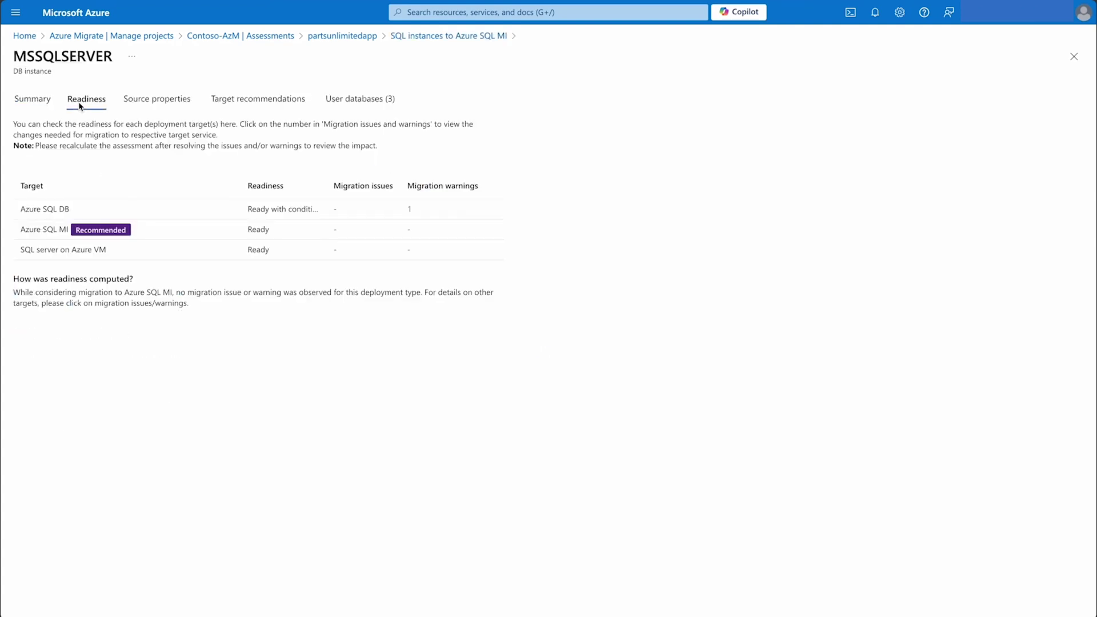
left_click(409, 209)
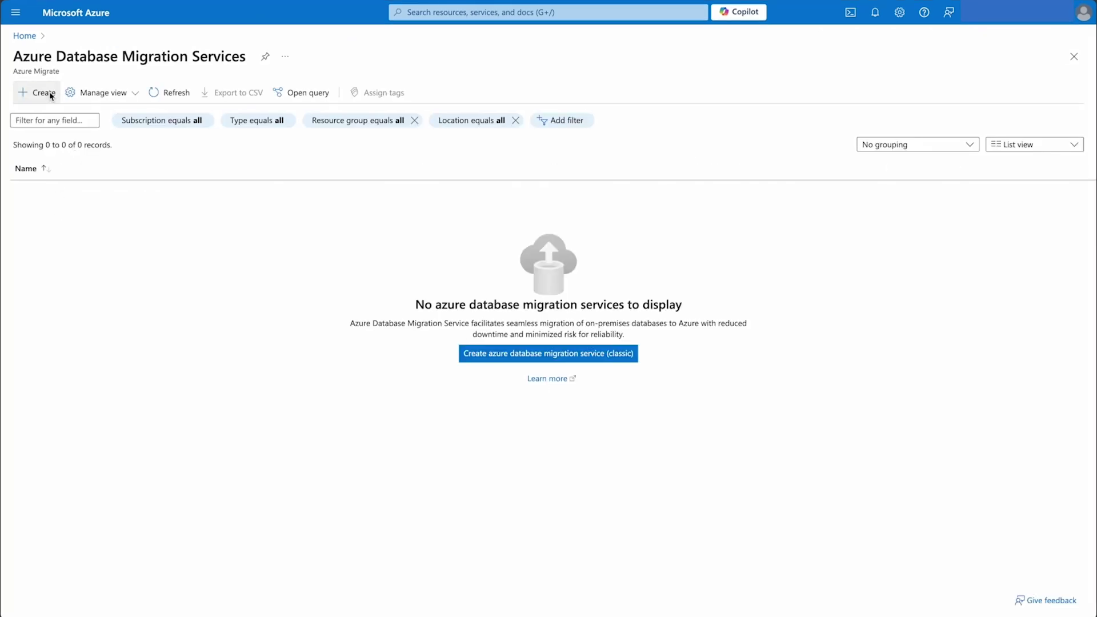
- Pick SQL Server source, Azure SQL Managed Instance target, and Database Migration Service
left_click(43, 93)
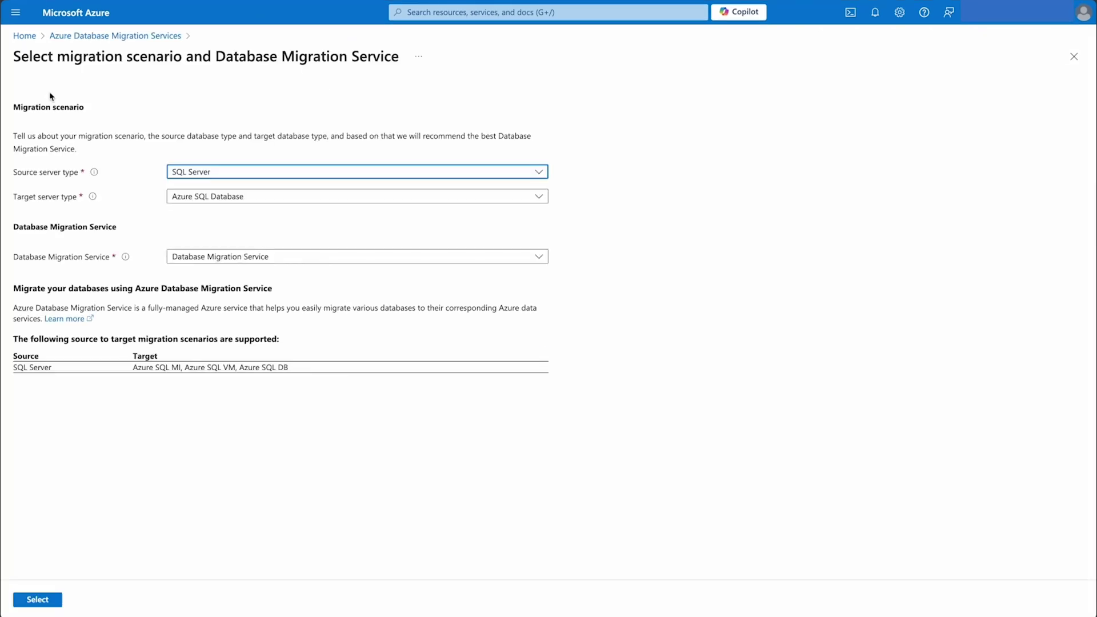
left_click(532, 173)
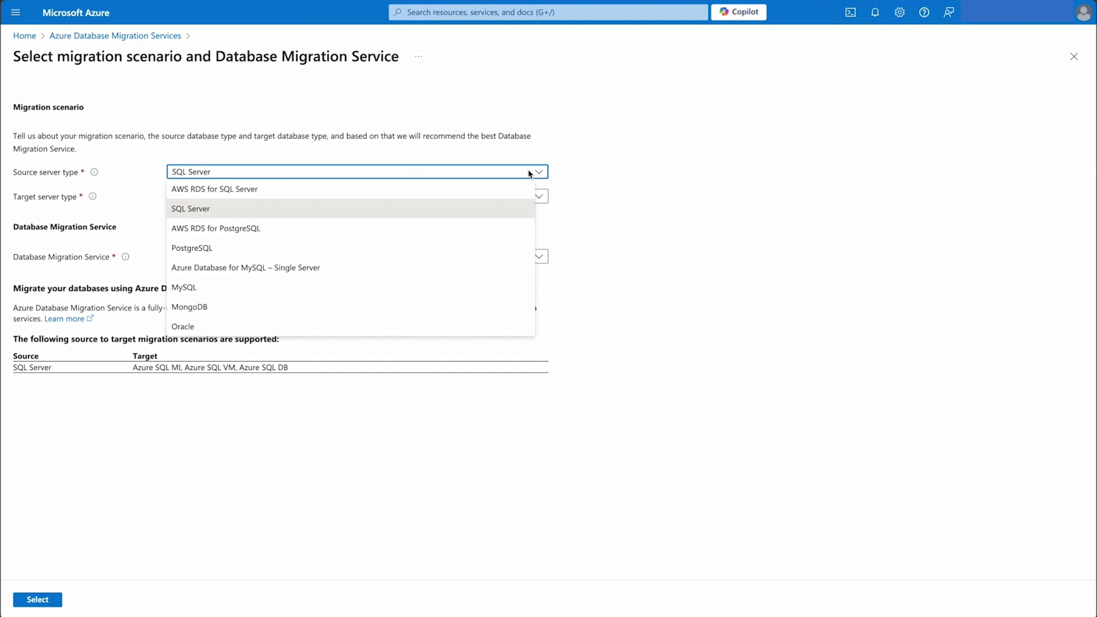
left_click(498, 210)
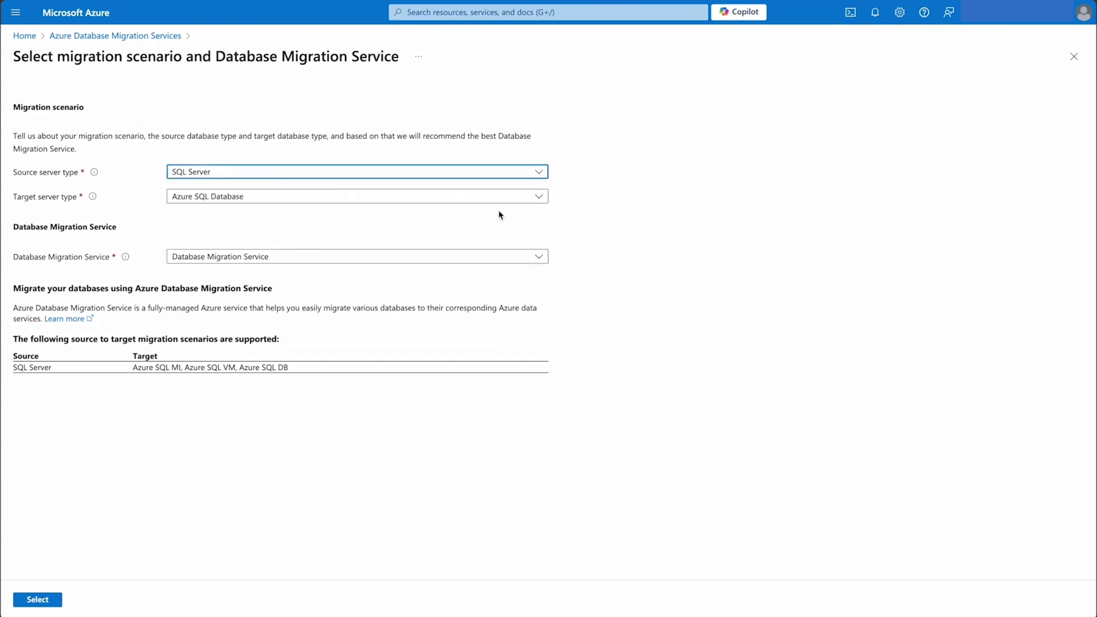
left_click(536, 197)
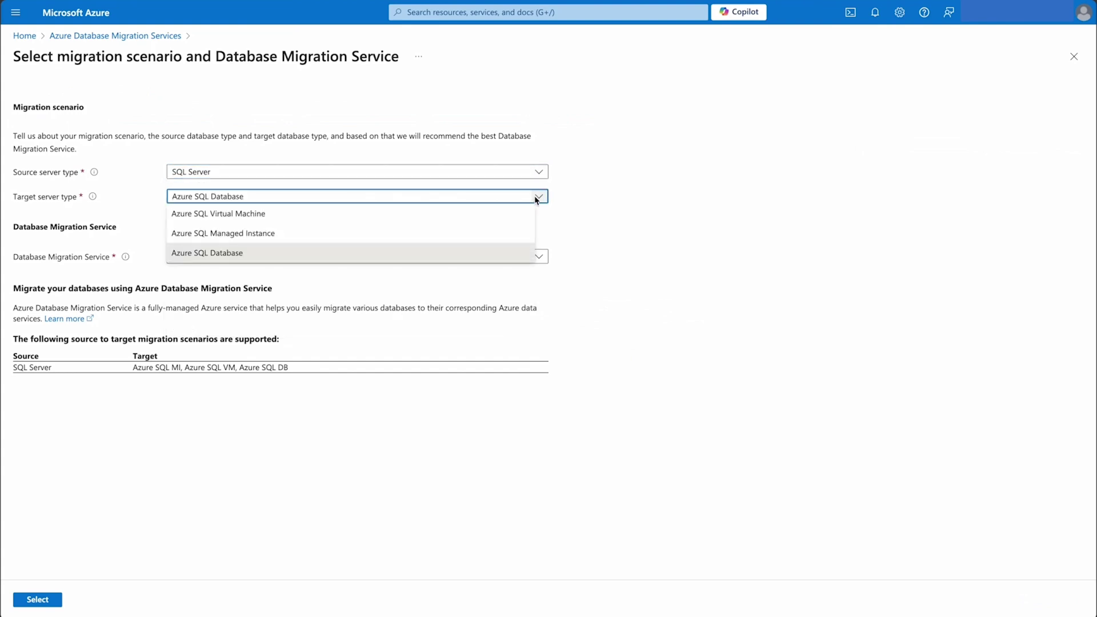
left_click(482, 233)
left_click(487, 257)
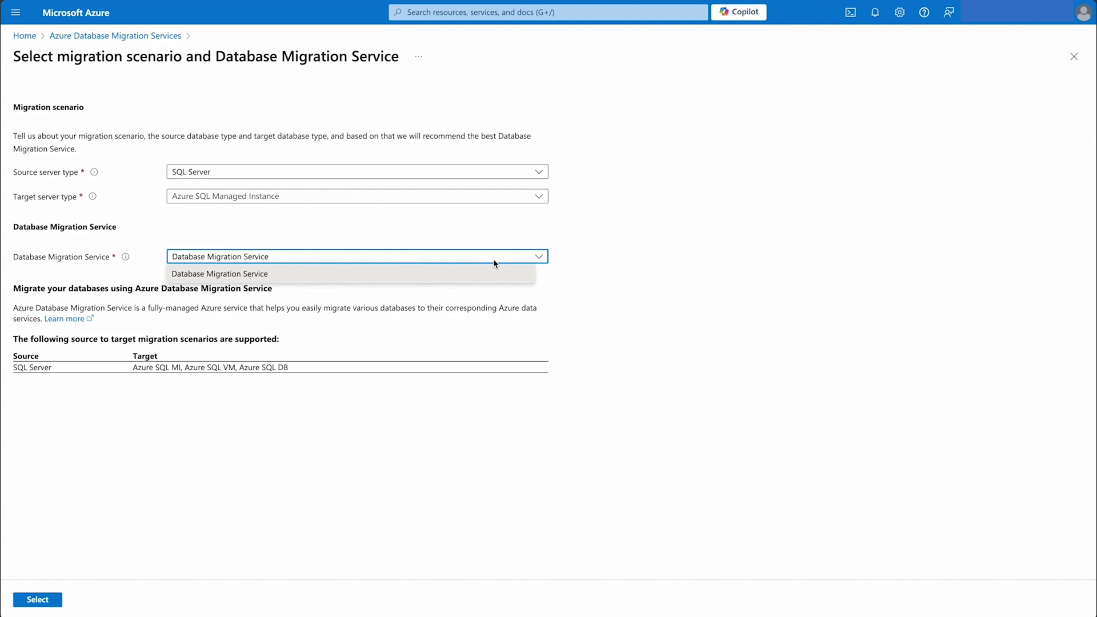
left_click(493, 262)
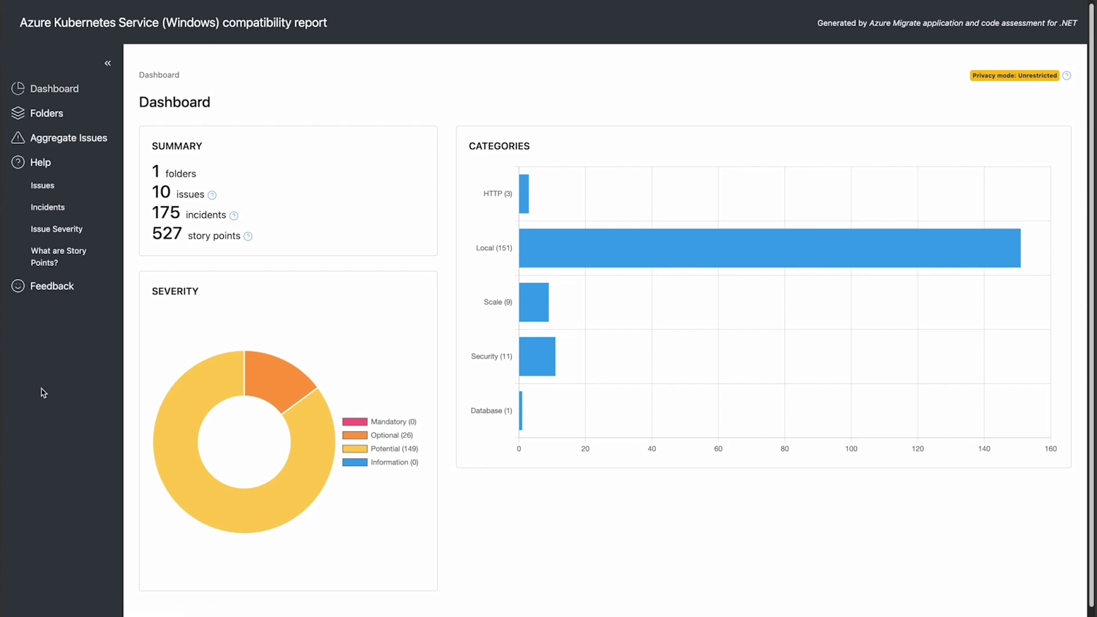
- Show the Aggregate Issues list and expand the HTTP.0001 issue
left_click(68, 137)
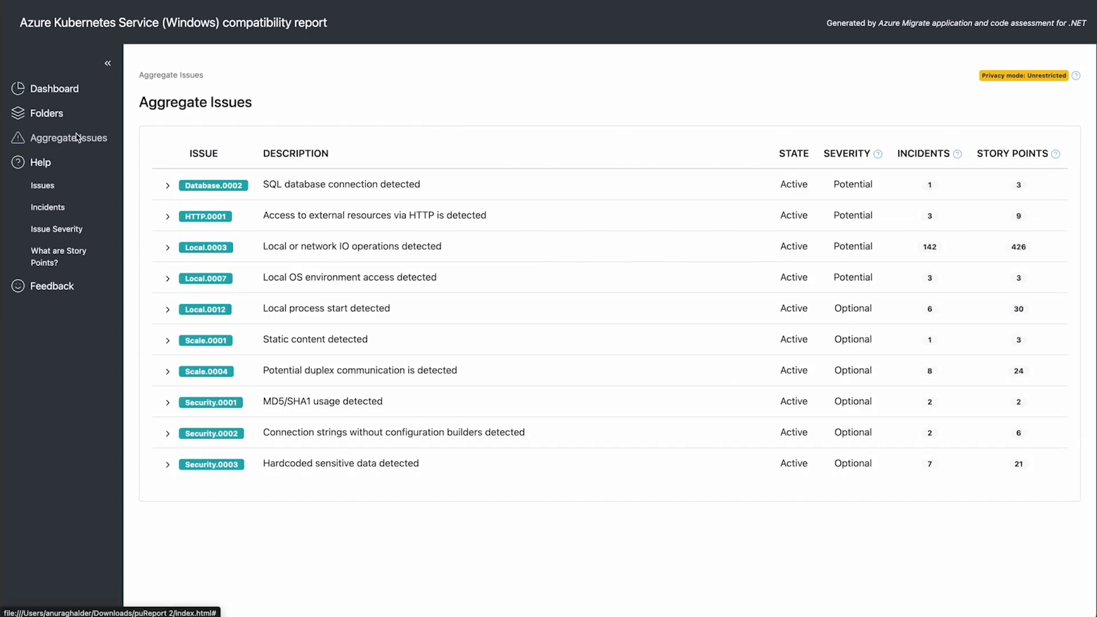
left_click(169, 216)
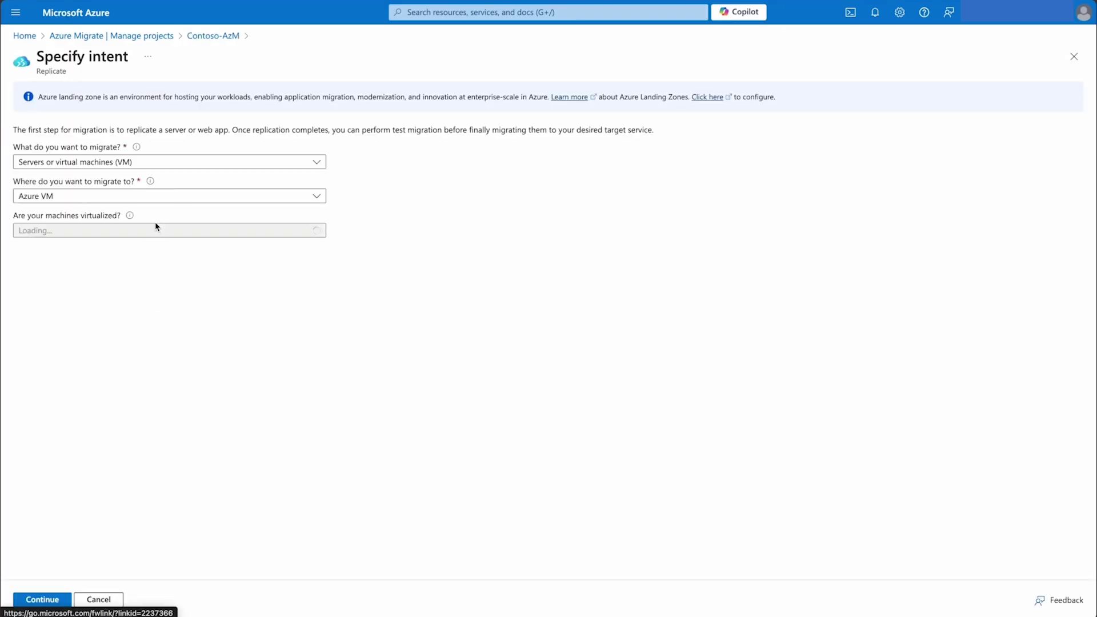
- Specify VMware vSphere virtualization with the ContosoApp appliance and continue
left_click(169, 230)
left_click(160, 248)
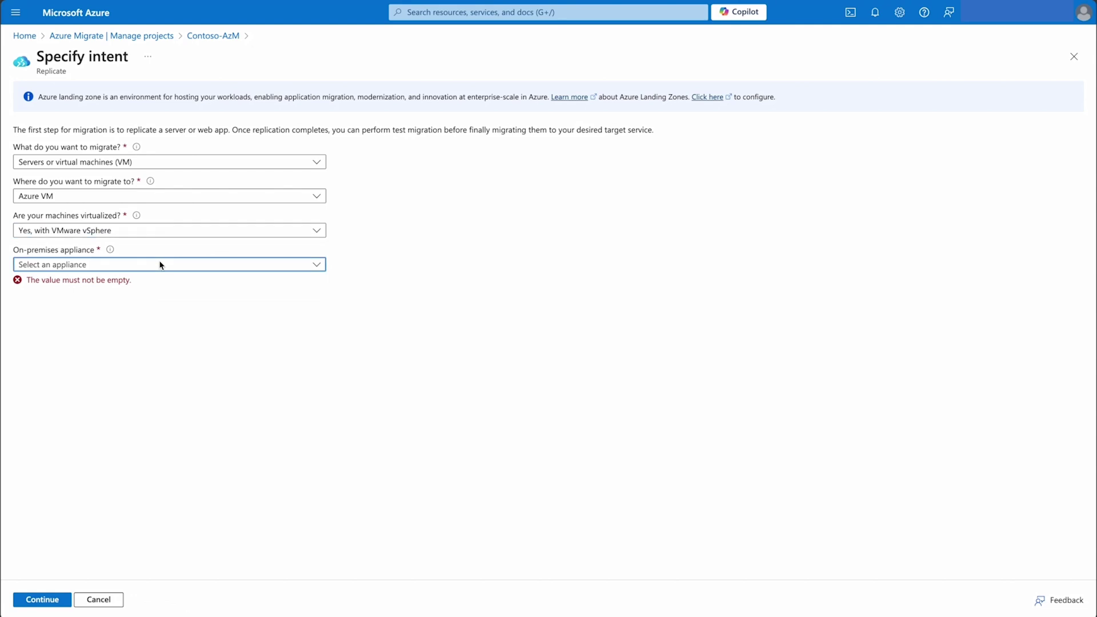
left_click(87, 281)
left_click(42, 599)
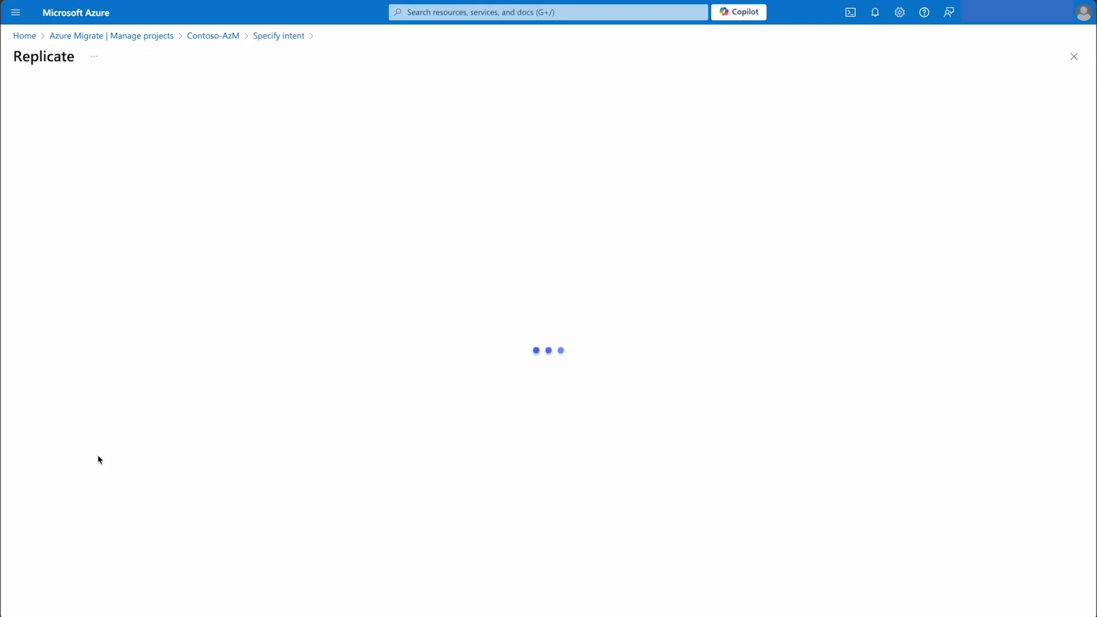
- Apply PartsUnlimitedApp-vm assessment settings and select Partssqlsrv and Partswebsrv for replication
left_click(247, 164)
left_click(155, 182)
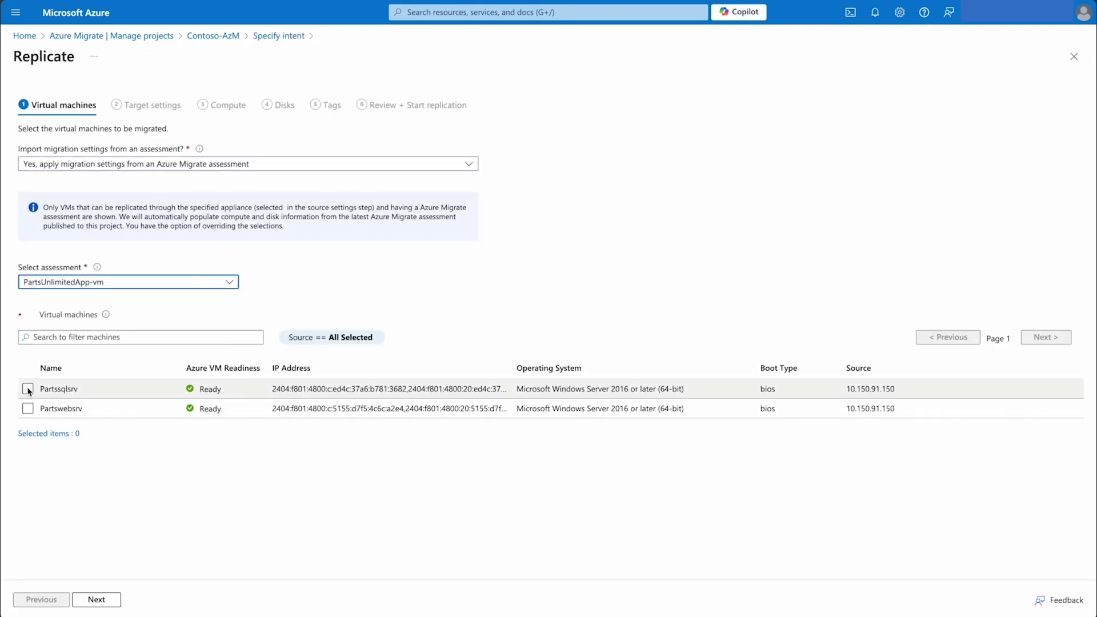
left_click(28, 388)
left_click(28, 407)
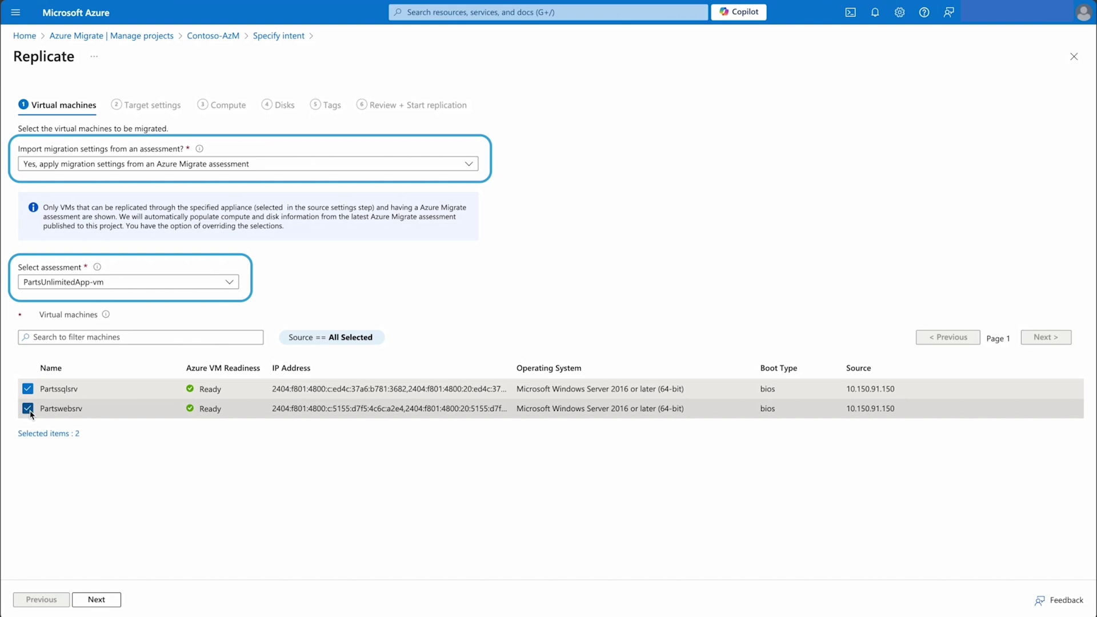